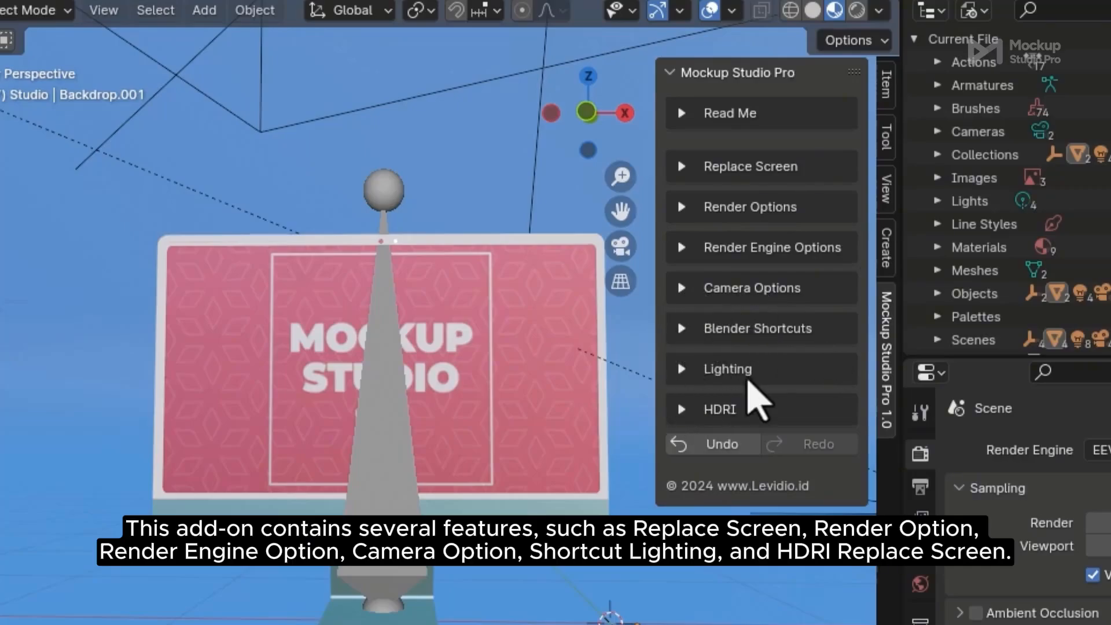
Look through the add-on's screen replacement and render/export option panels
left_click(682, 167)
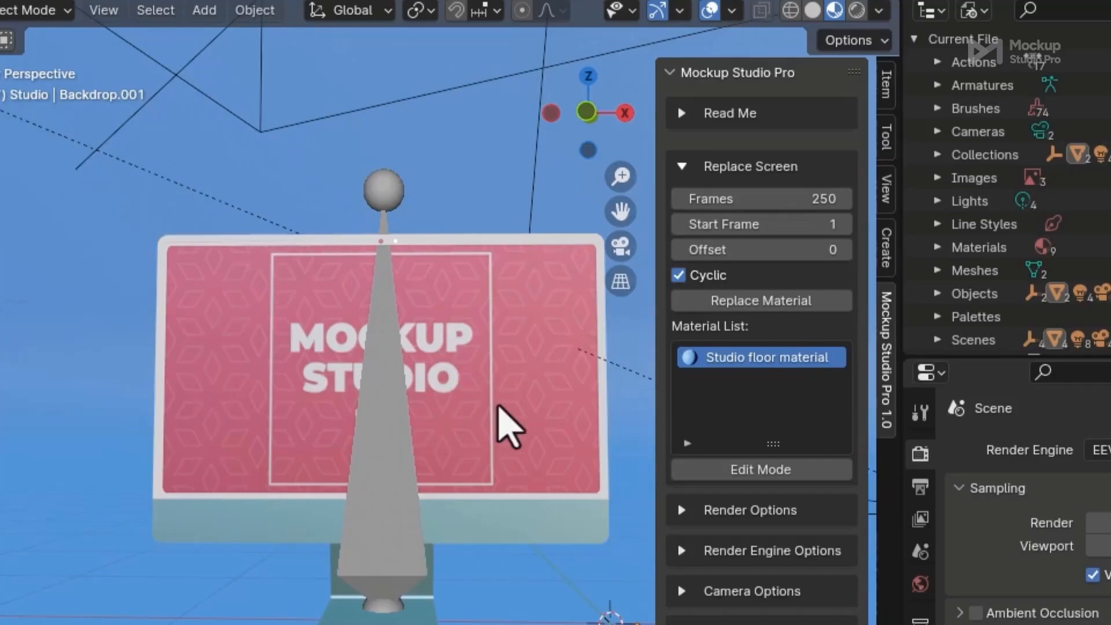
left_click(683, 169)
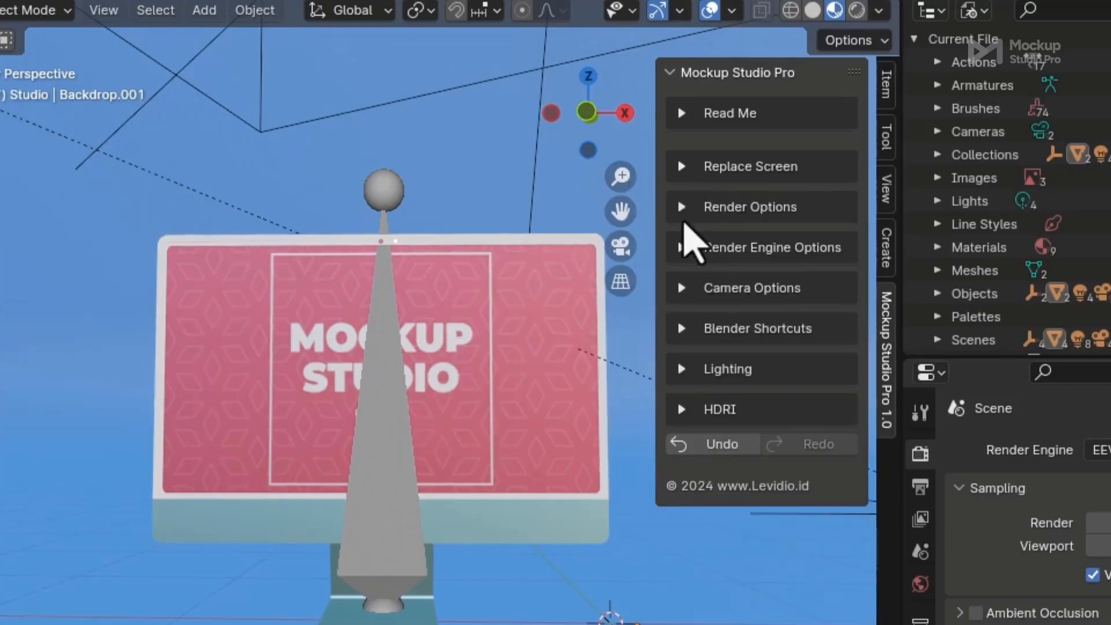
left_click(682, 207)
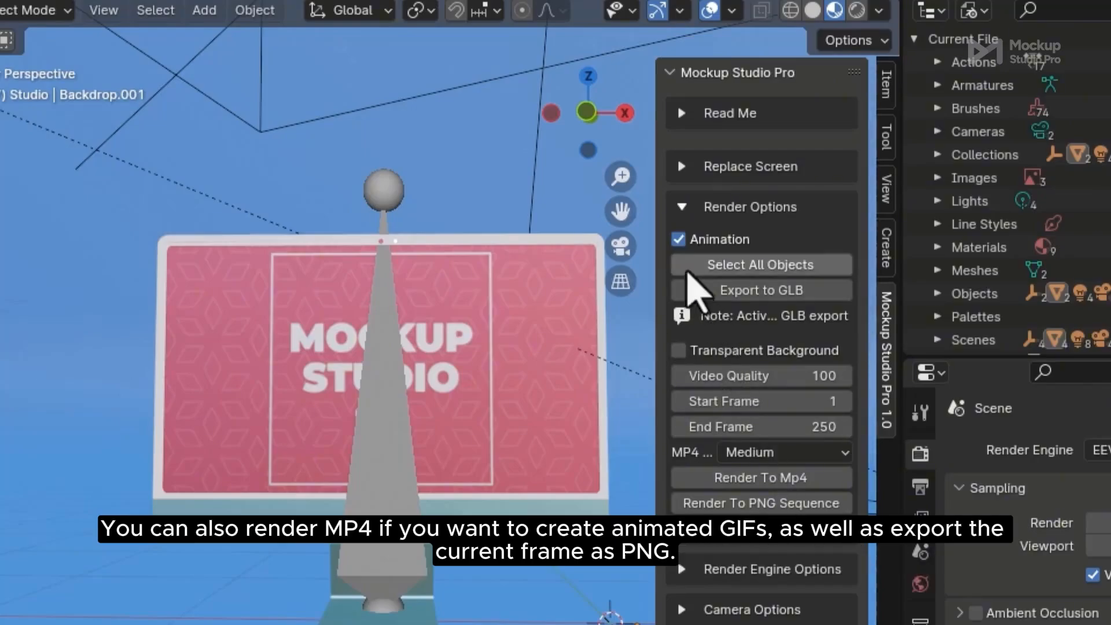
left_click(680, 207)
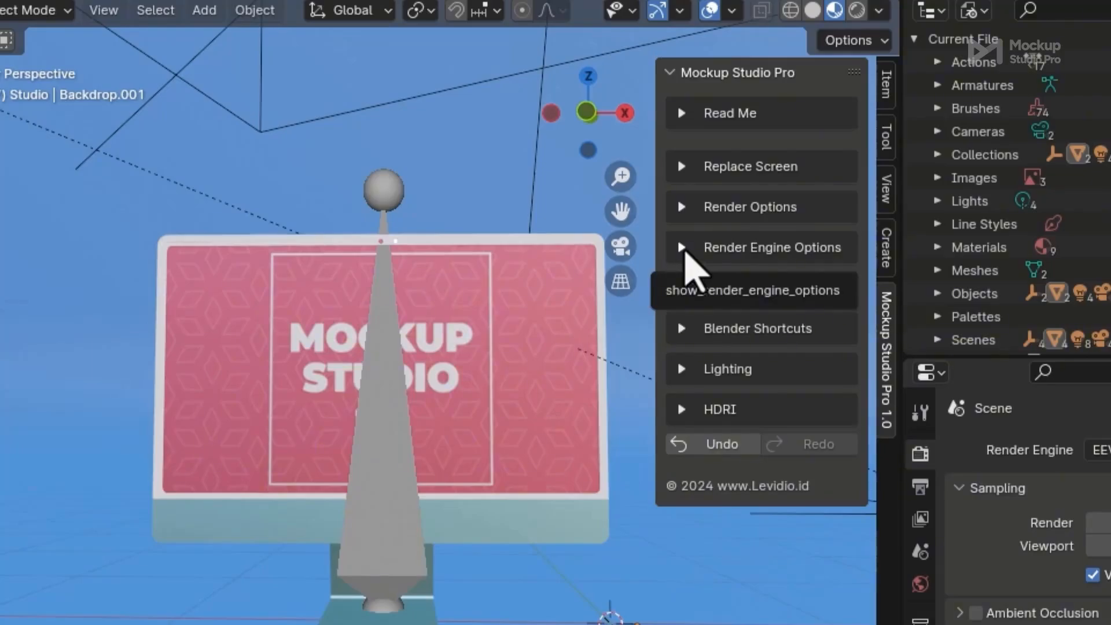
Keep Eevee as the render engine in Render Engine Options
left_click(683, 247)
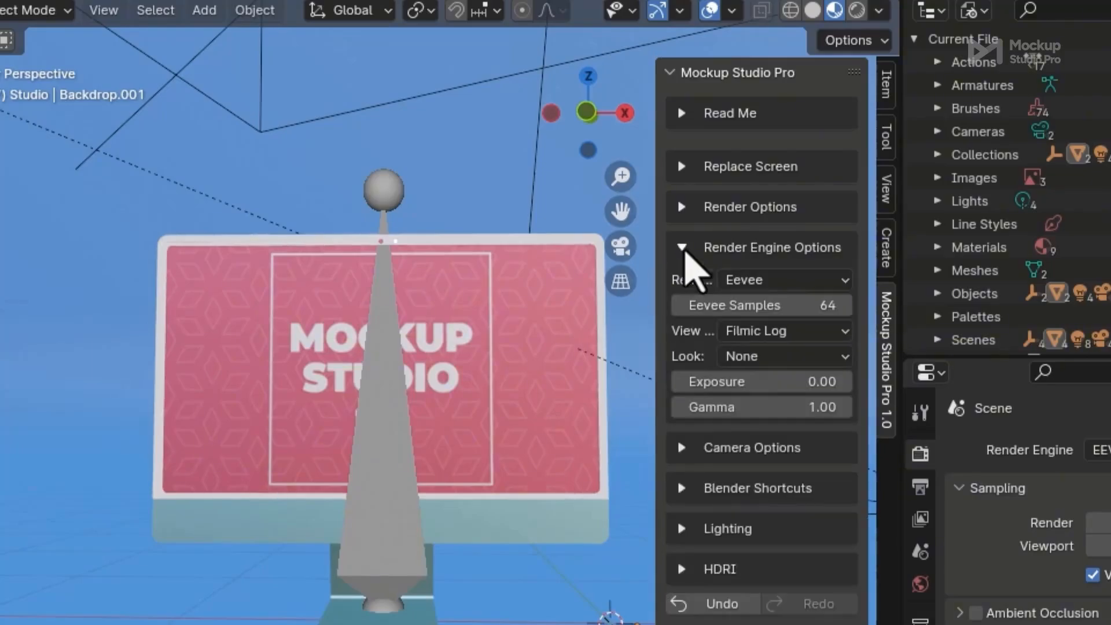
left_click(797, 284)
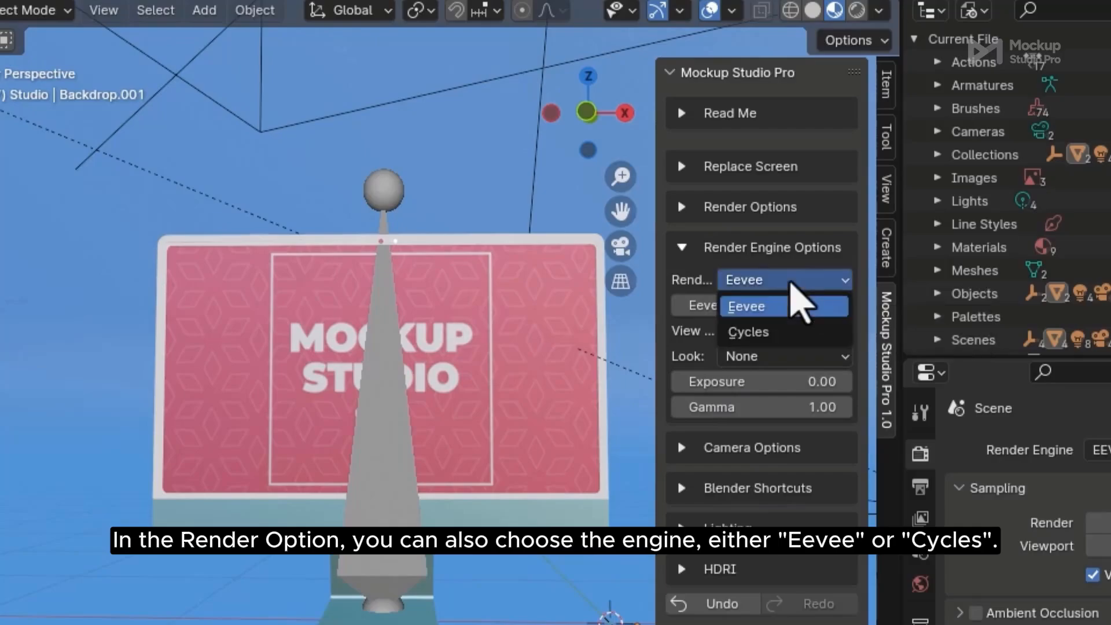
left_click(839, 302)
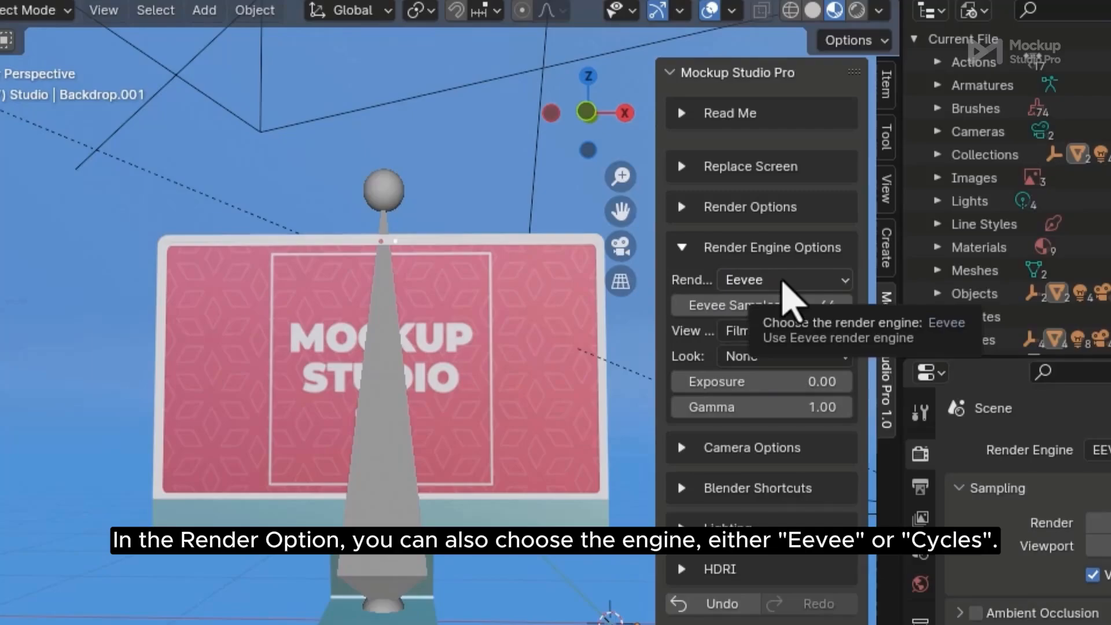
left_click(786, 284)
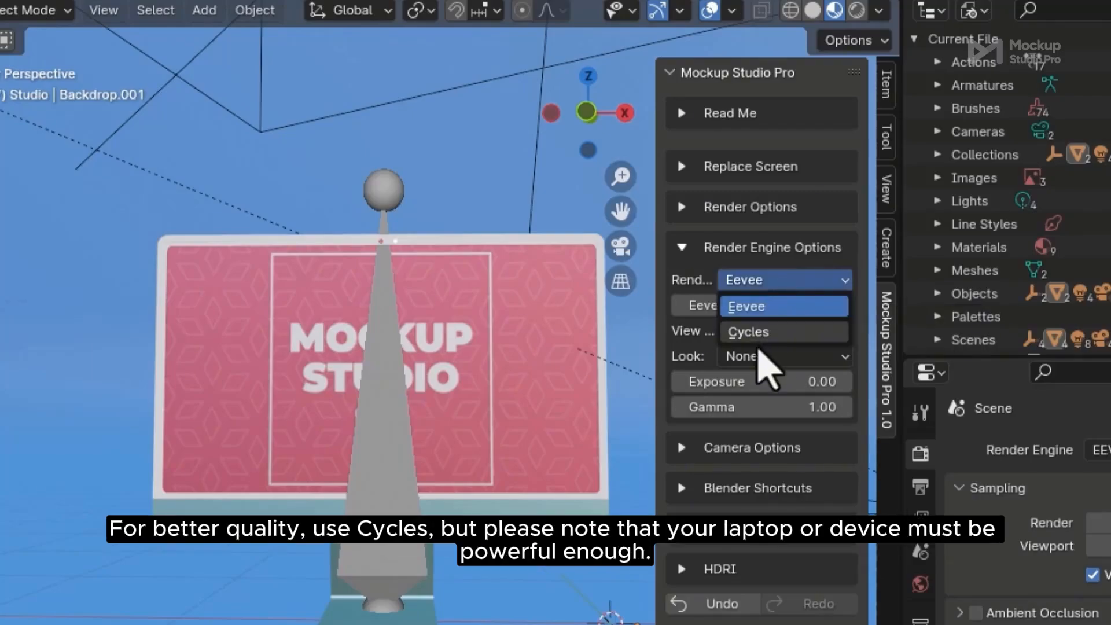
left_click(802, 304)
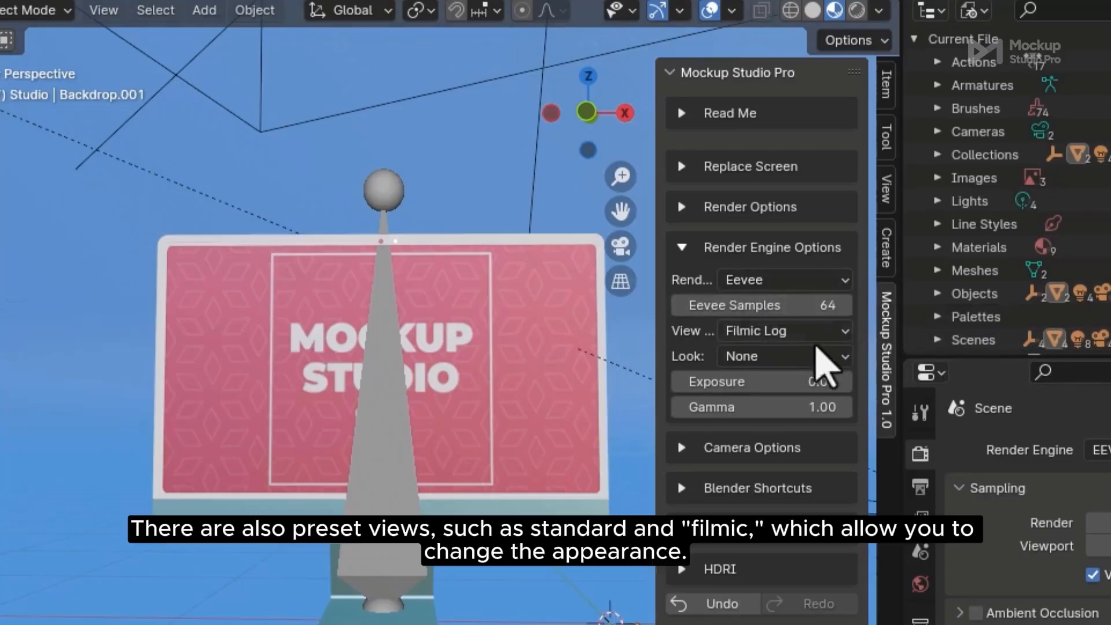
Try the Standard, Filmic, Filmic Log, False Color and Raw view transforms, settling on Standard
left_click(822, 332)
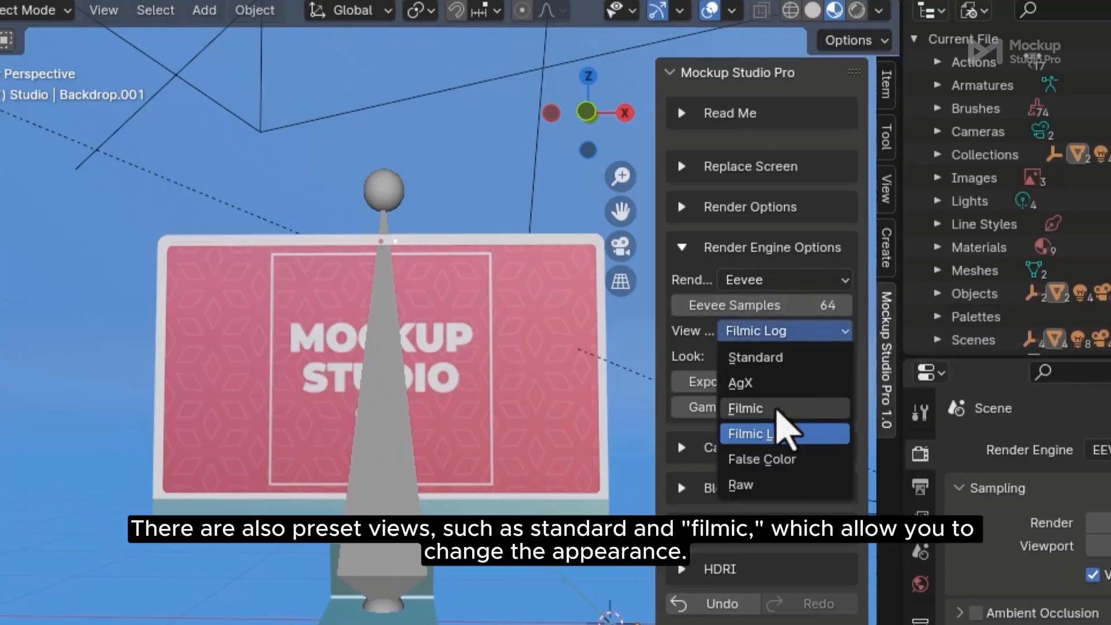
left_click(784, 357)
left_click(811, 332)
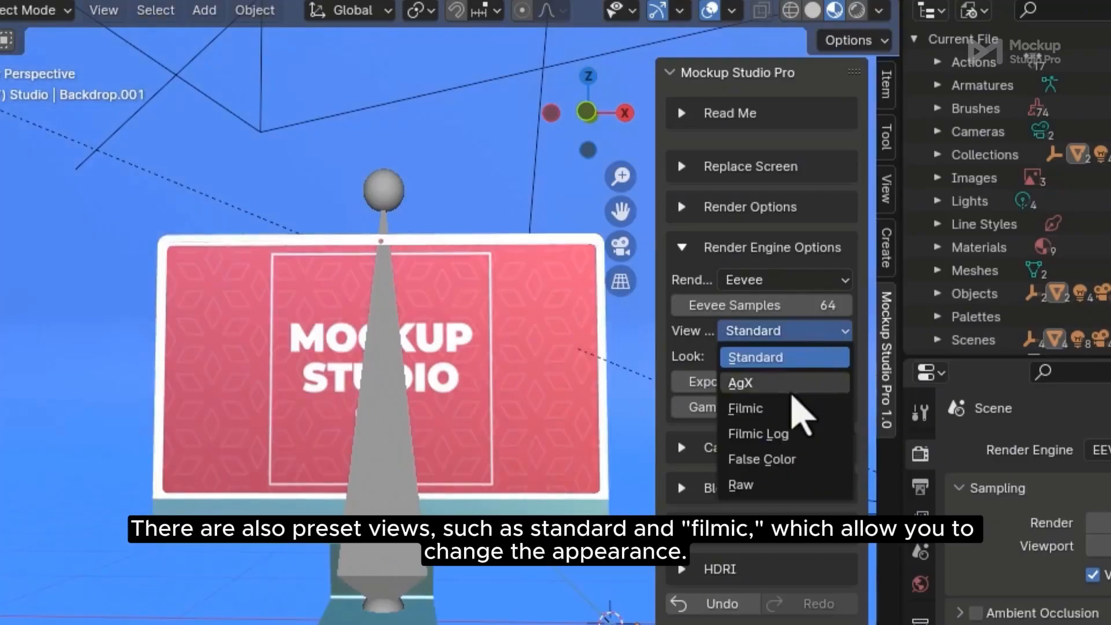
left_click(799, 408)
left_click(810, 331)
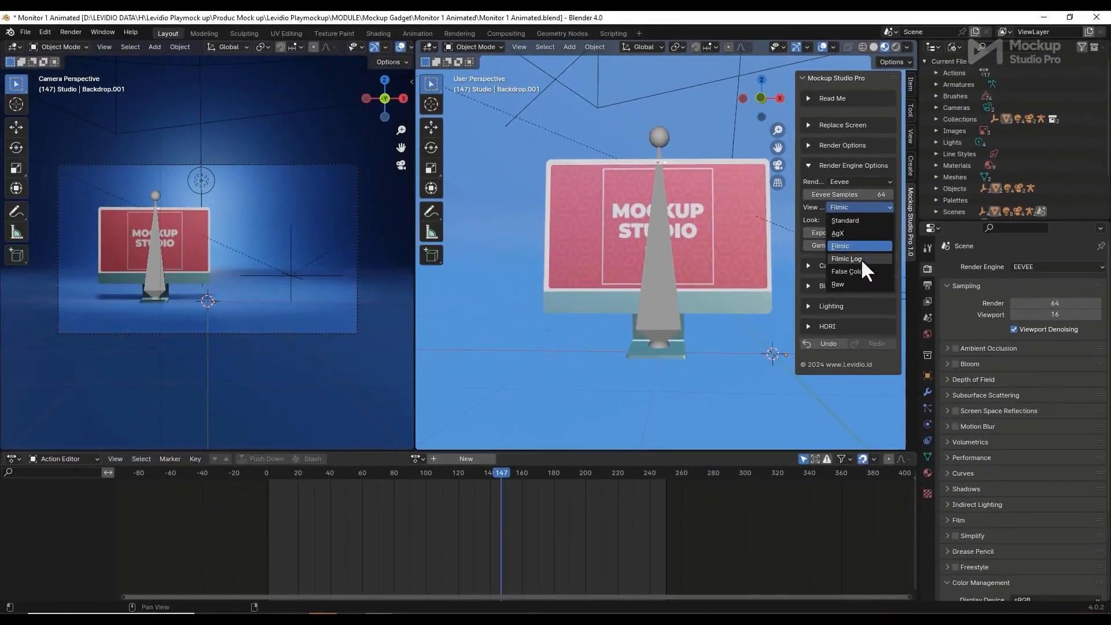
left_click(860, 258)
left_click(868, 207)
left_click(862, 271)
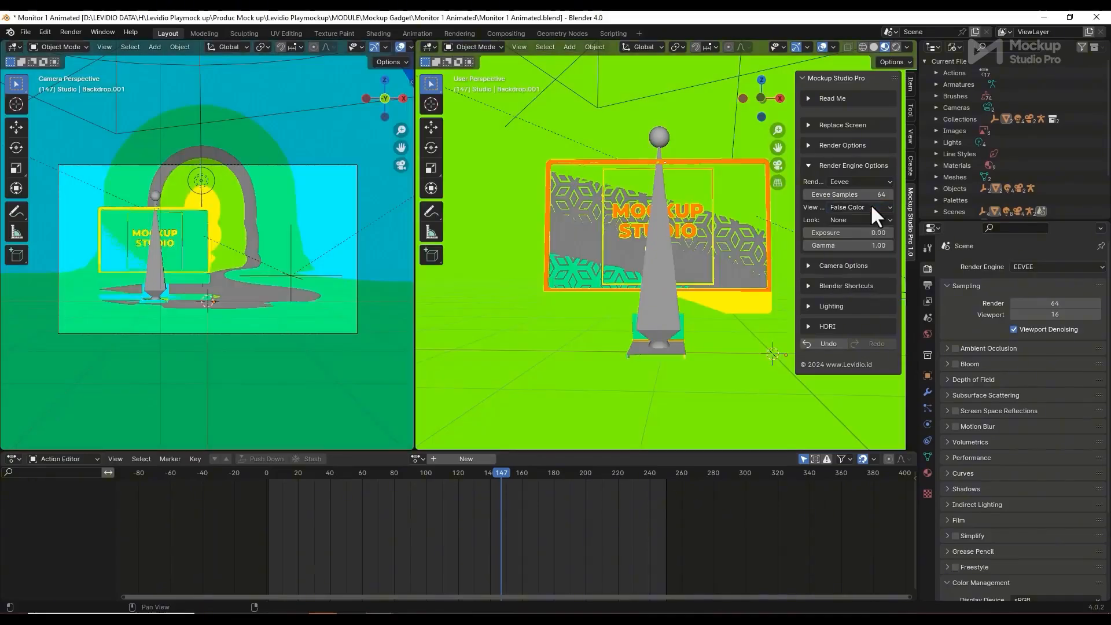
left_click(871, 206)
left_click(862, 284)
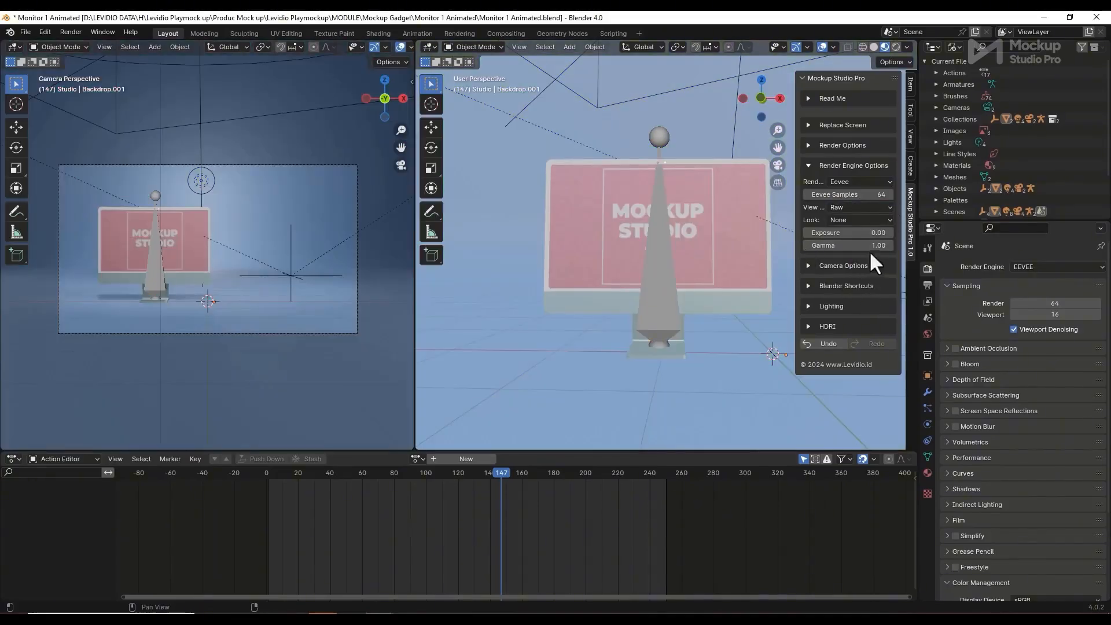
left_click(867, 208)
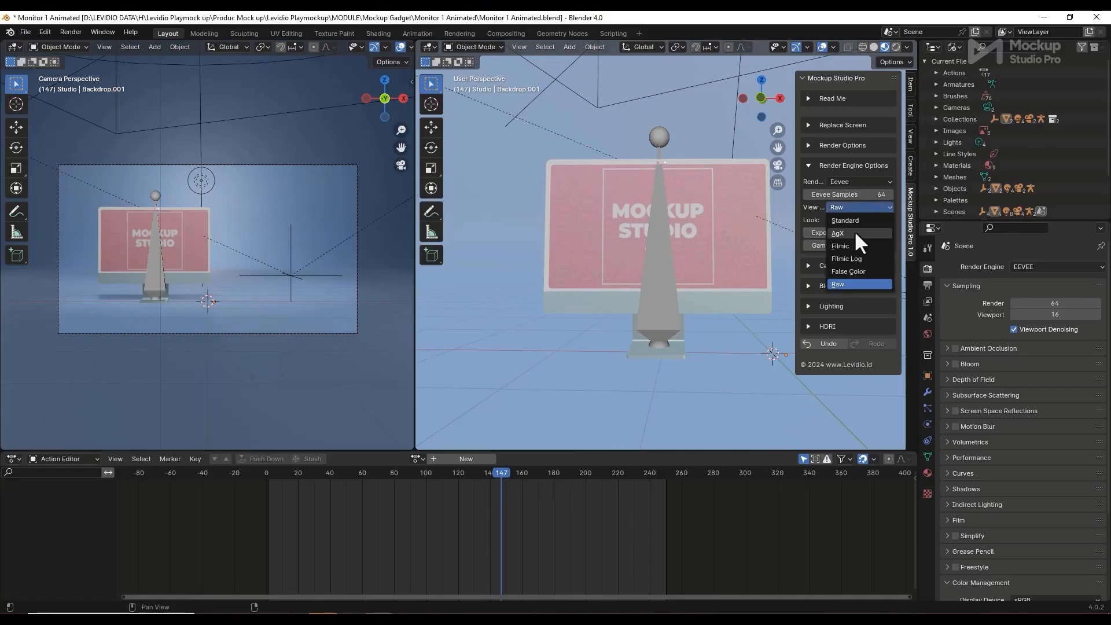
left_click(860, 222)
Raise the exposure to 1.08, then show the Camera Options panel
mouse_move(848, 232)
left_mouse_down()
mouse_move(874, 233)
mouse_move(840, 232)
mouse_move(903, 233)
mouse_move(845, 233)
mouse_move(870, 233)
mouse_move(868, 245)
mouse_move(821, 245)
mouse_move(833, 246)
left_mouse_up()
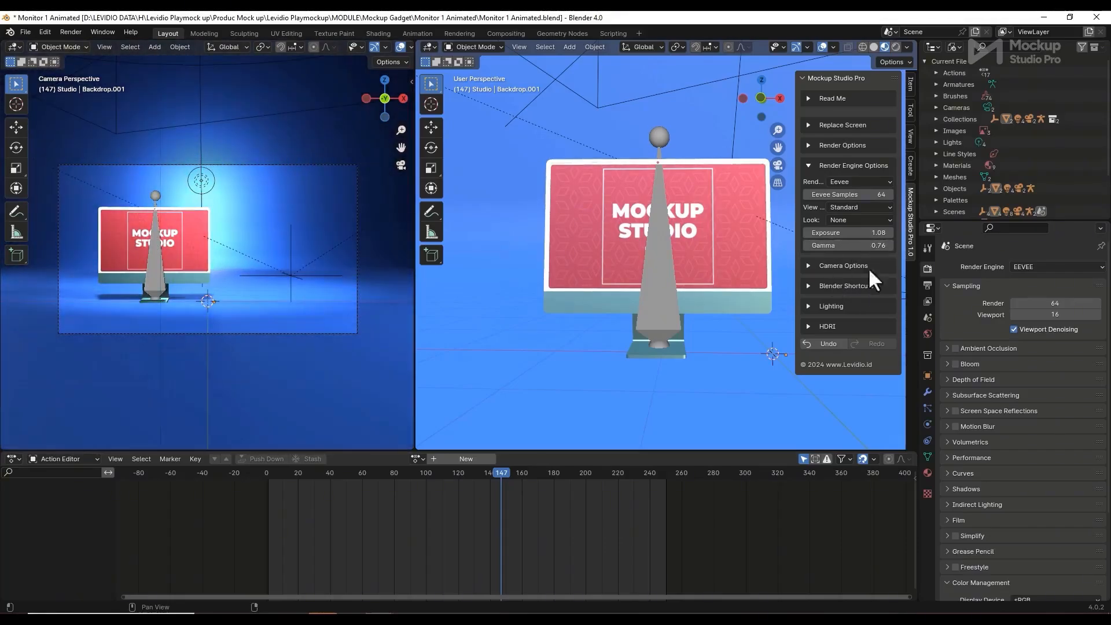
left_click(808, 167)
left_click(804, 186)
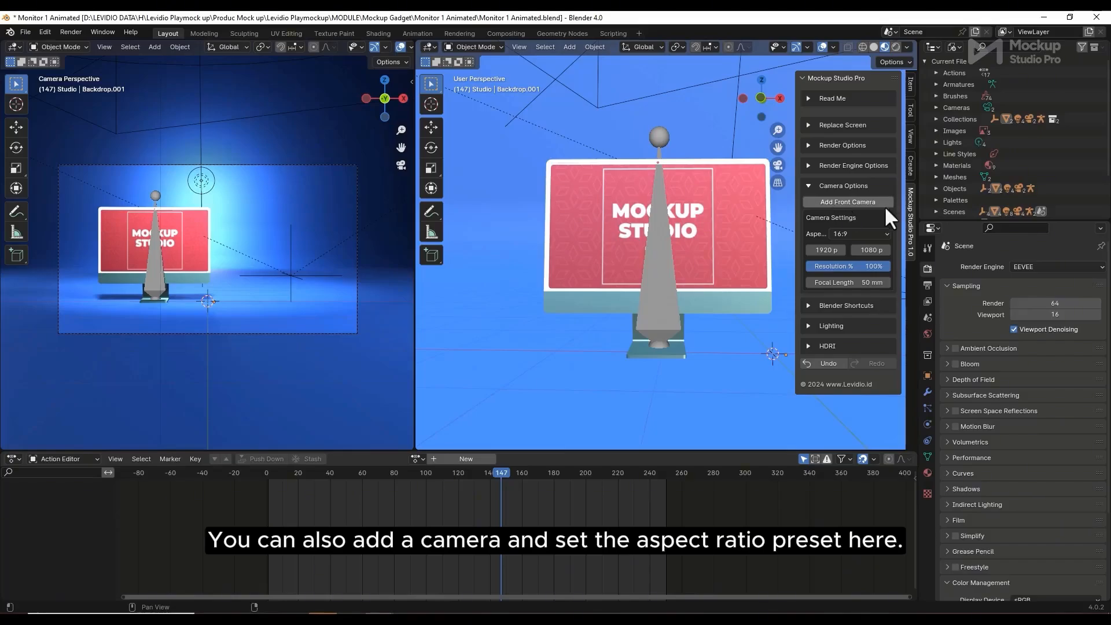
Try the 4:3, 1:1 and 21:9 camera aspect ratio presets
left_click(876, 233)
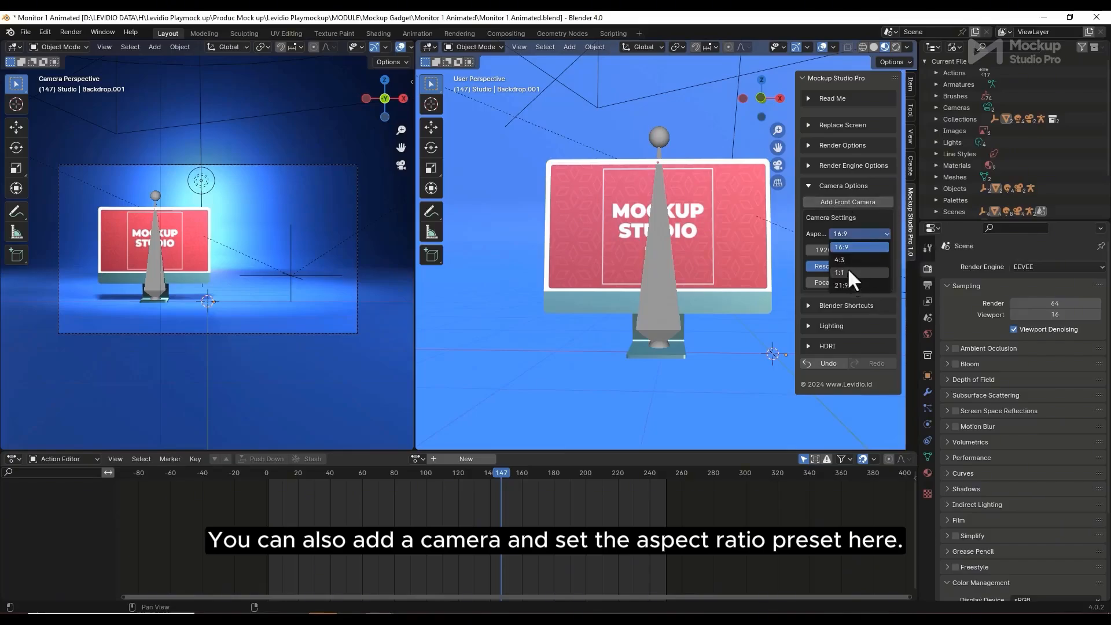
left_click(854, 261)
left_click(861, 234)
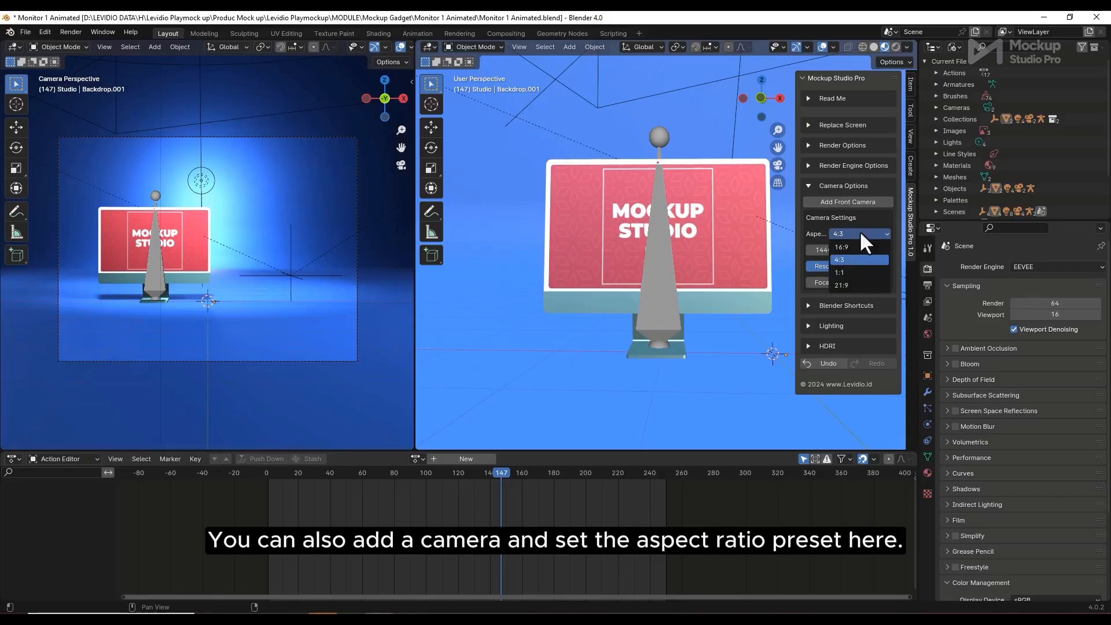
left_click(842, 272)
left_click(859, 232)
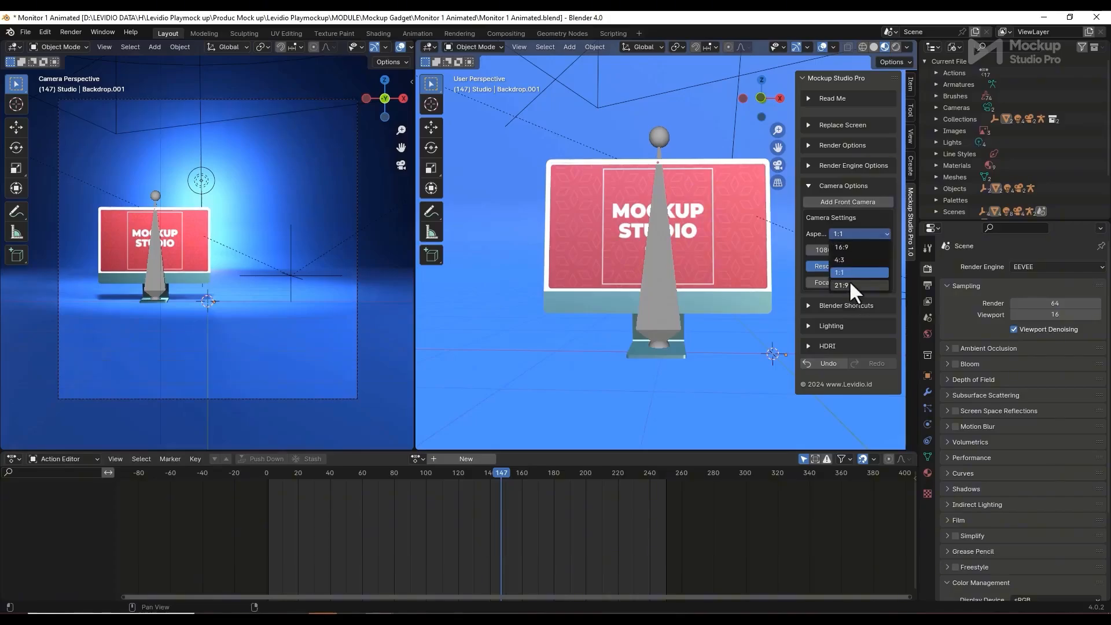
left_click(849, 283)
Return the aspect to 16:9 and set the focal length to 37 mm
left_click(866, 234)
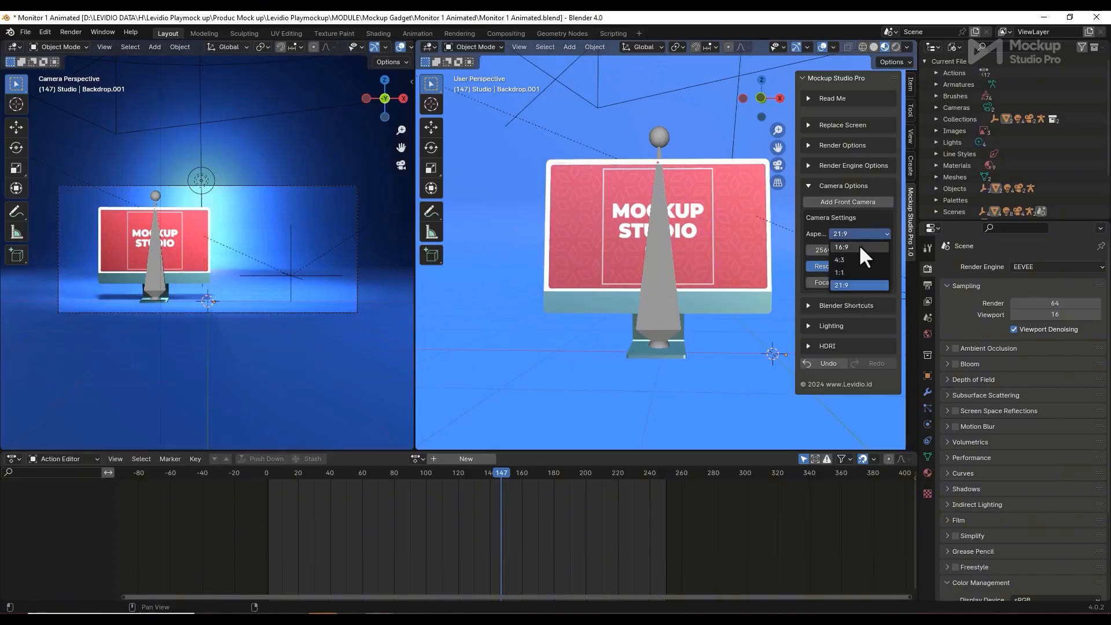
left_click(860, 249)
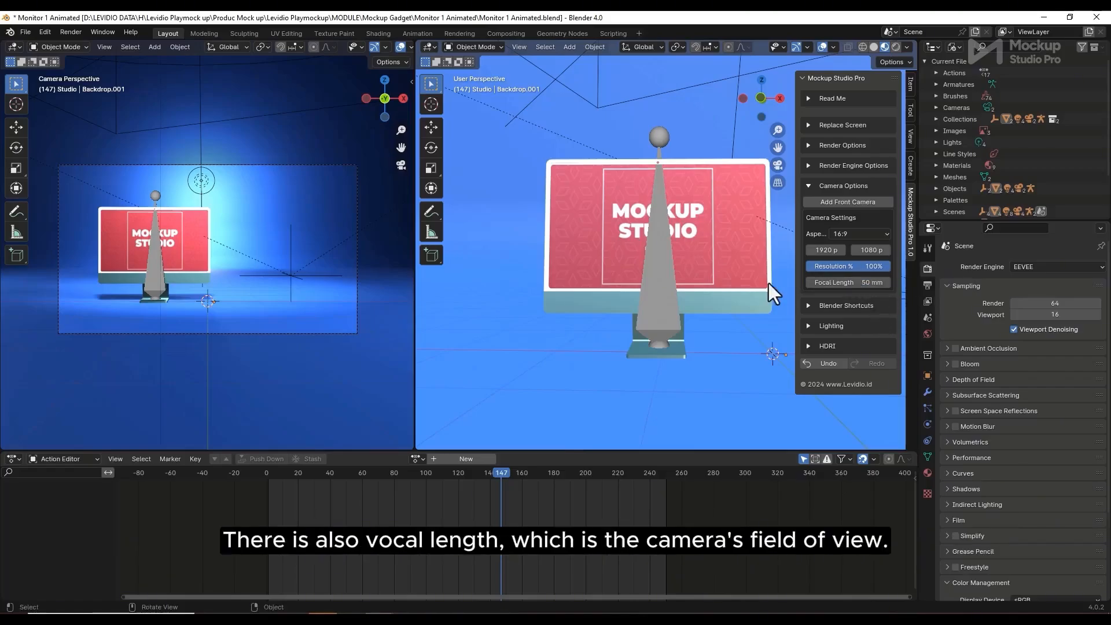
mouse_move(845, 283)
left_mouse_down()
mouse_move(868, 283)
mouse_move(821, 283)
mouse_move(877, 283)
mouse_move(816, 283)
mouse_move(834, 283)
left_mouse_up()
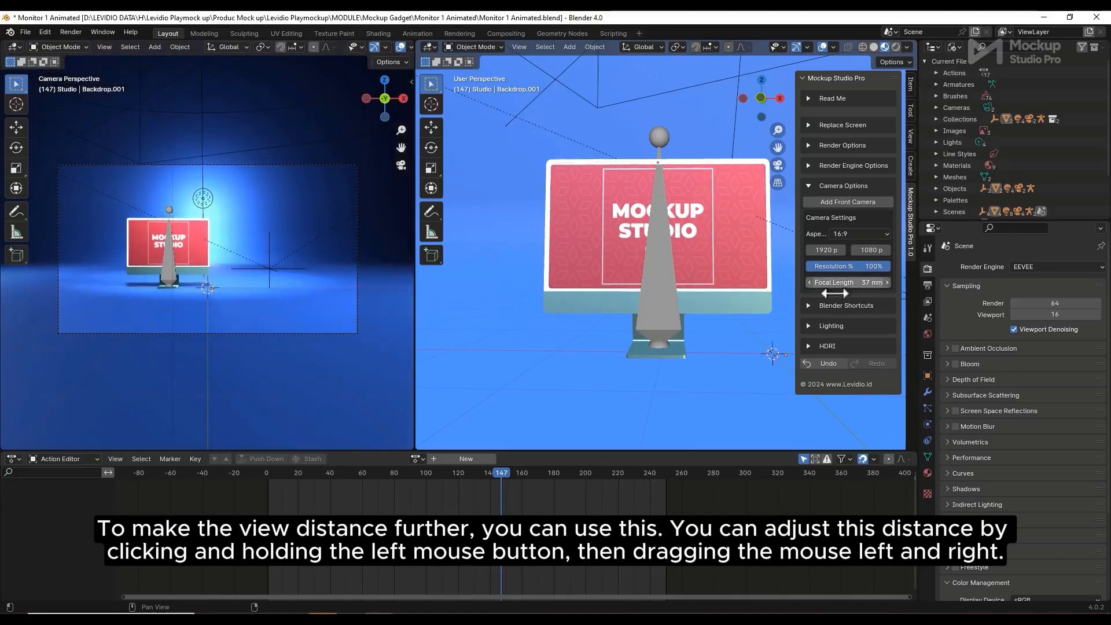
left_click(807, 186)
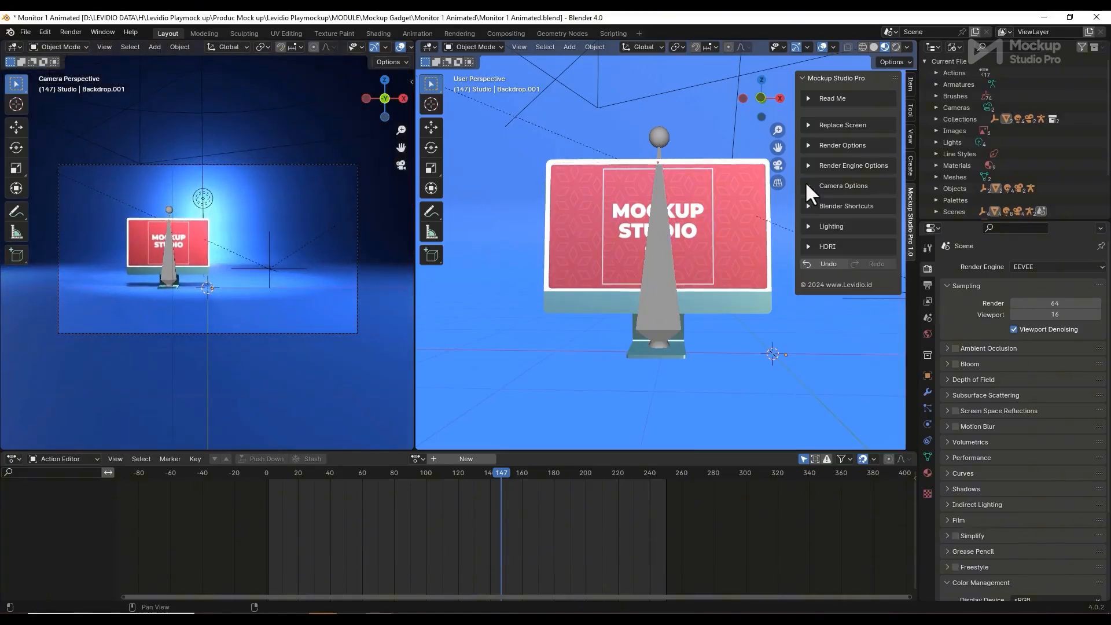
left_click(808, 206)
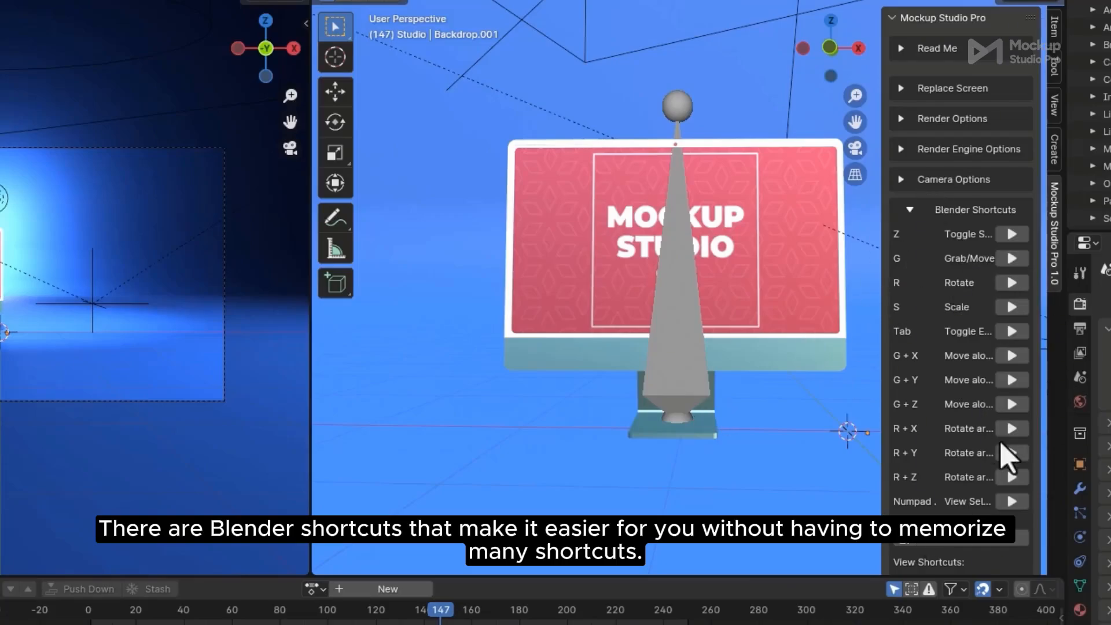
scroll(983, 454, "down", 3)
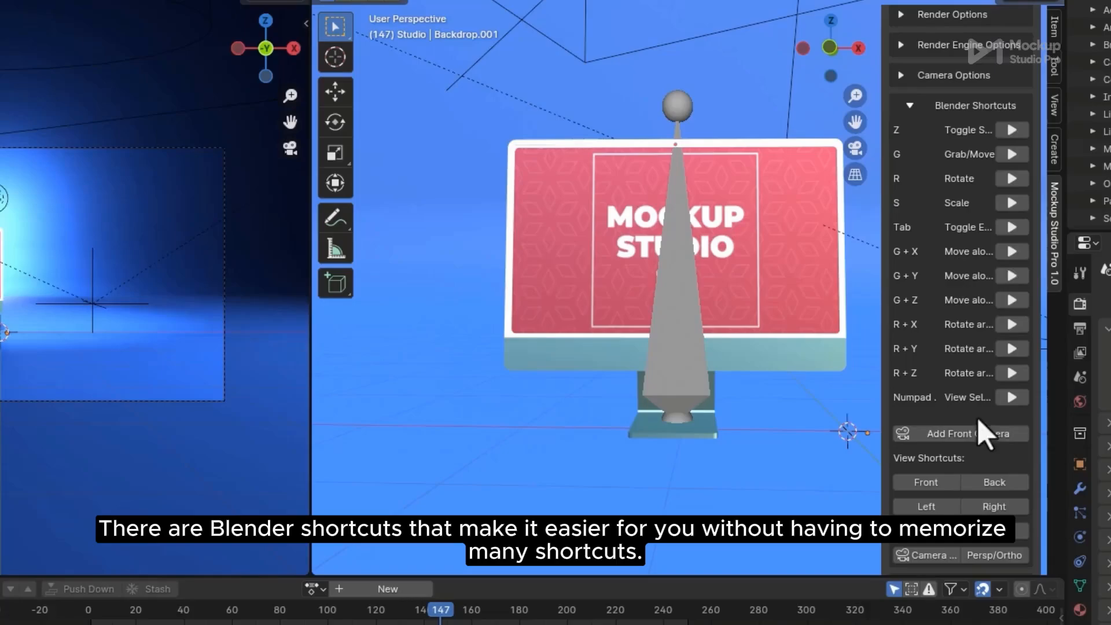
scroll(981, 396, "down", 1)
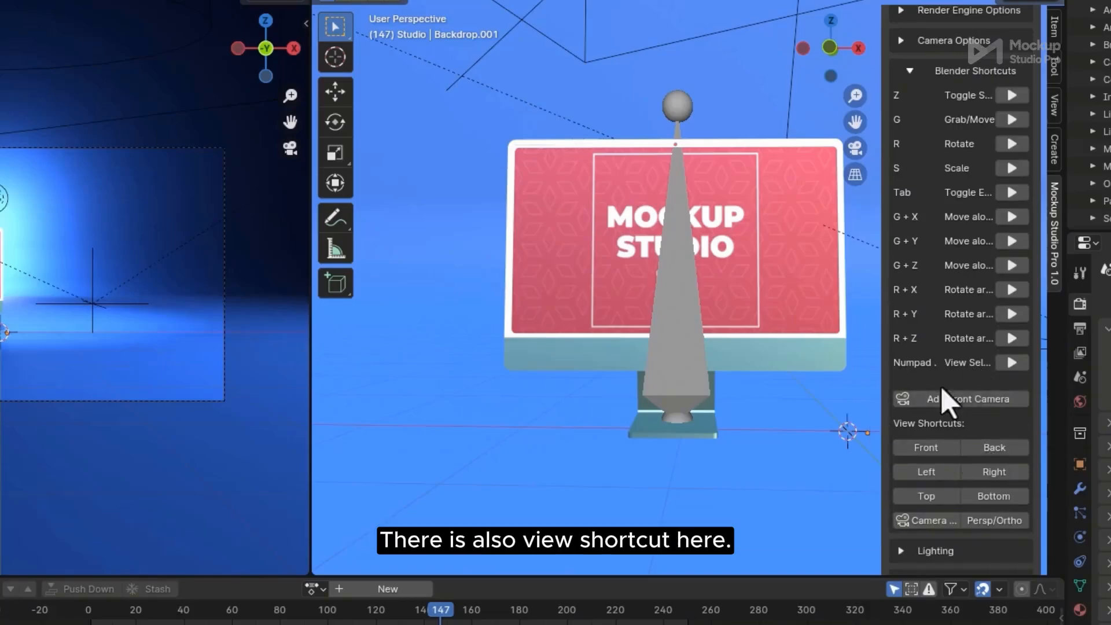
scroll(957, 460, "up", 2)
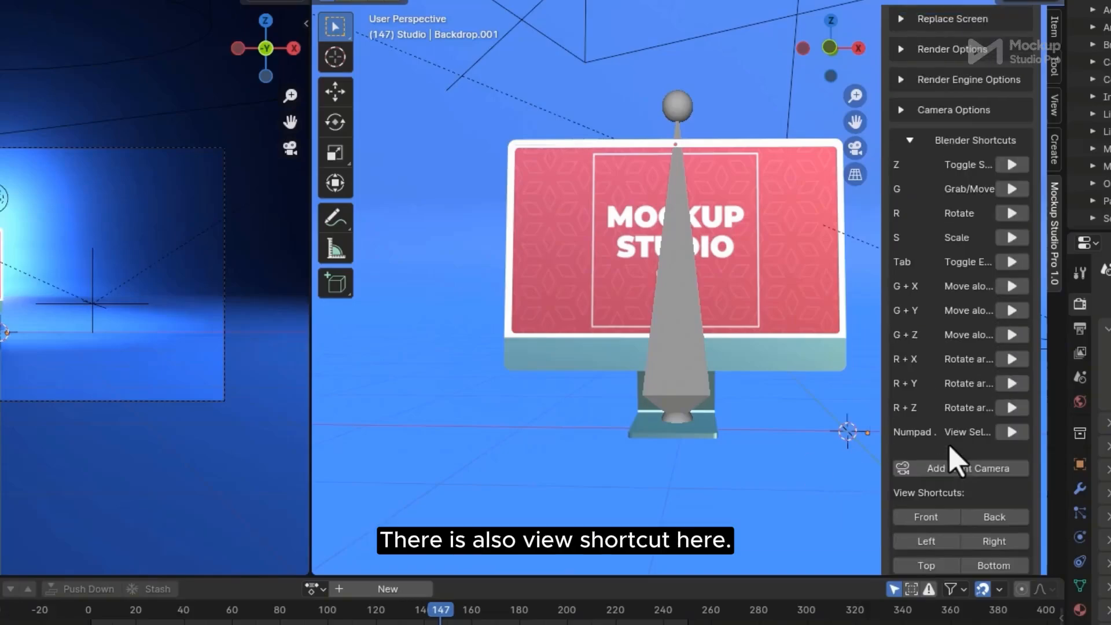
left_click(686, 314)
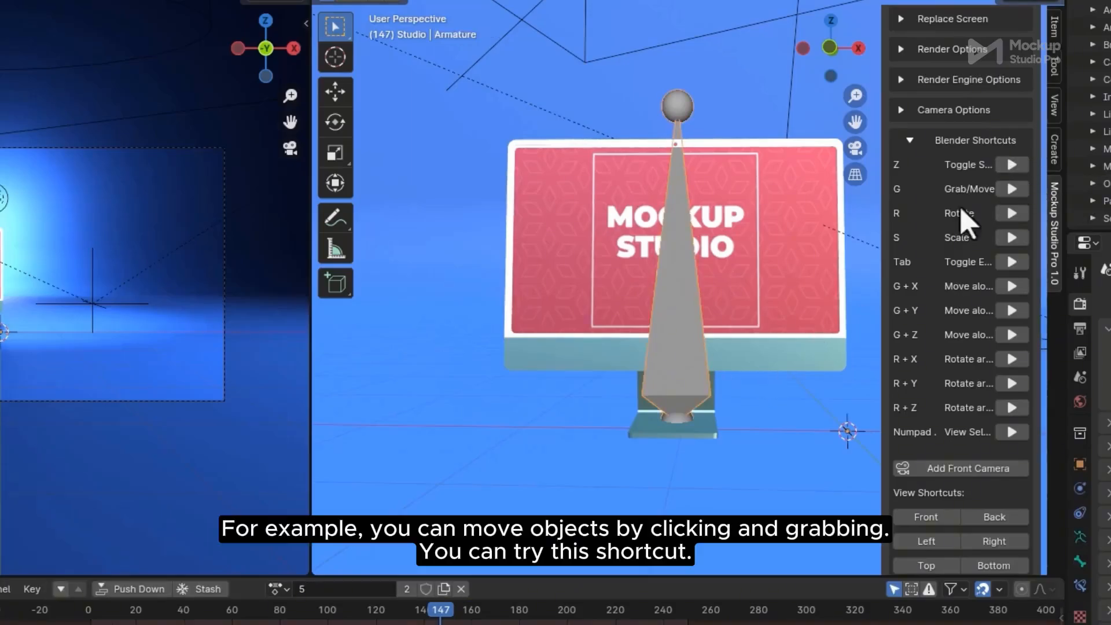
left_click(1011, 190)
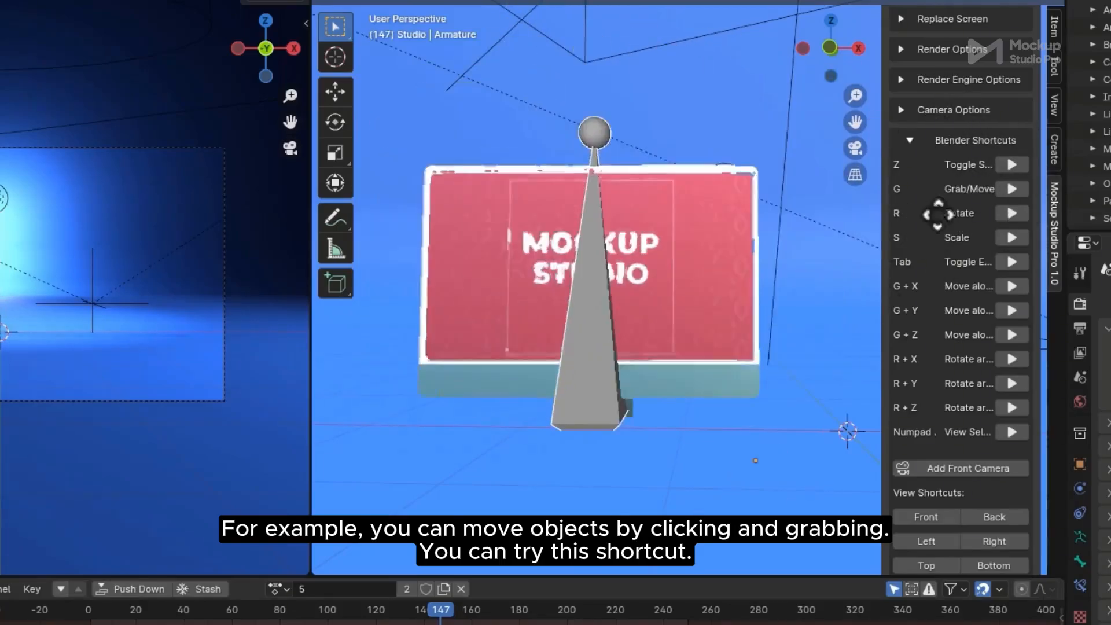
right_click(943, 184)
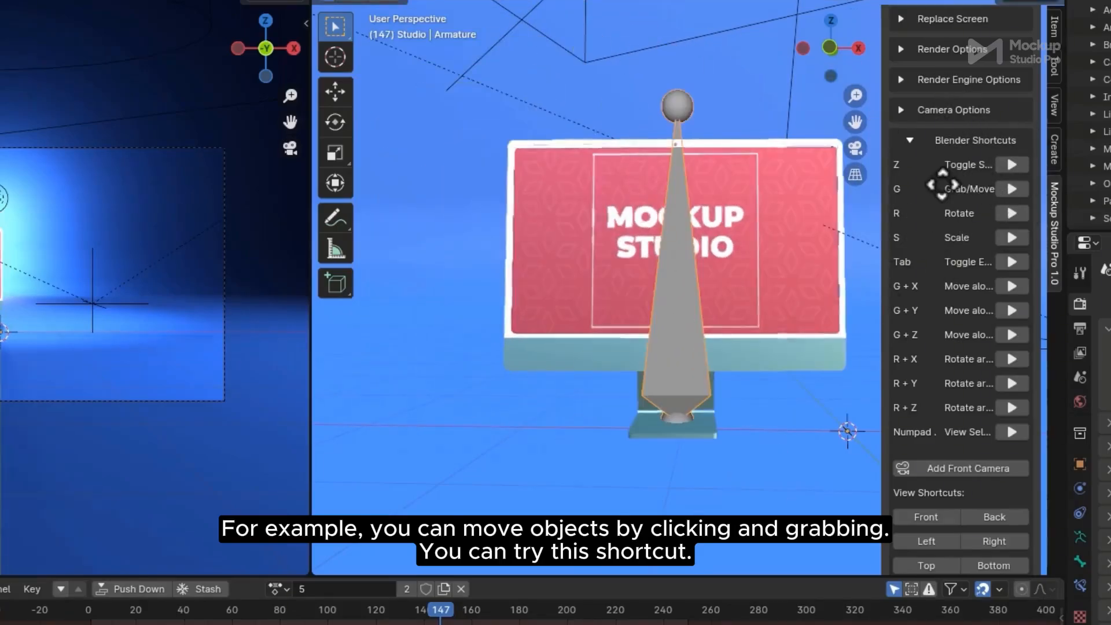
left_click(1012, 286)
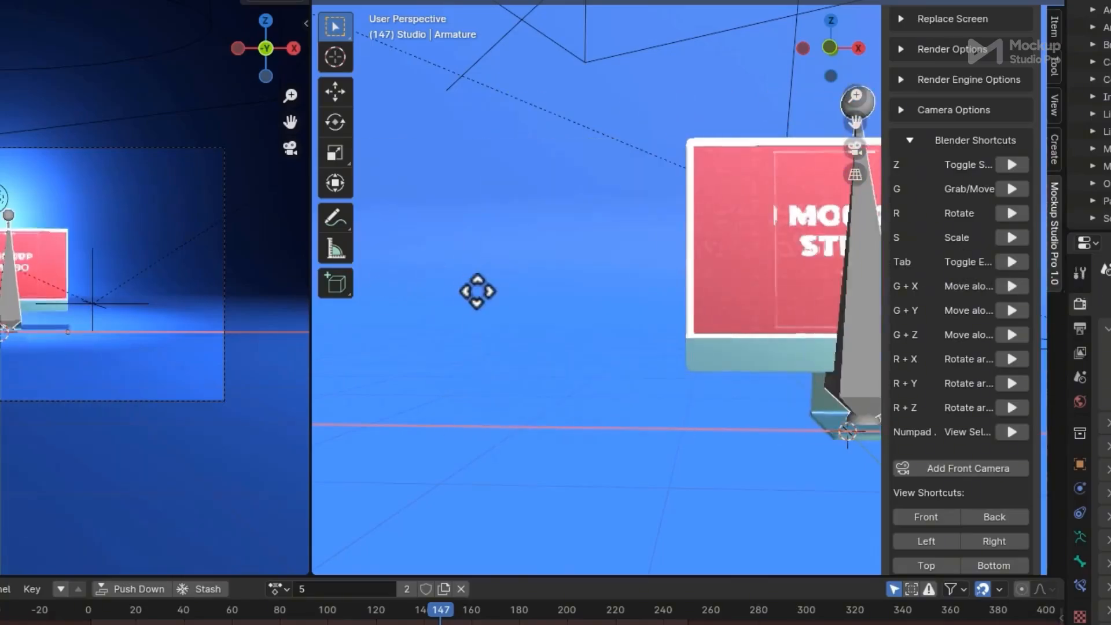
right_click(1052, 294)
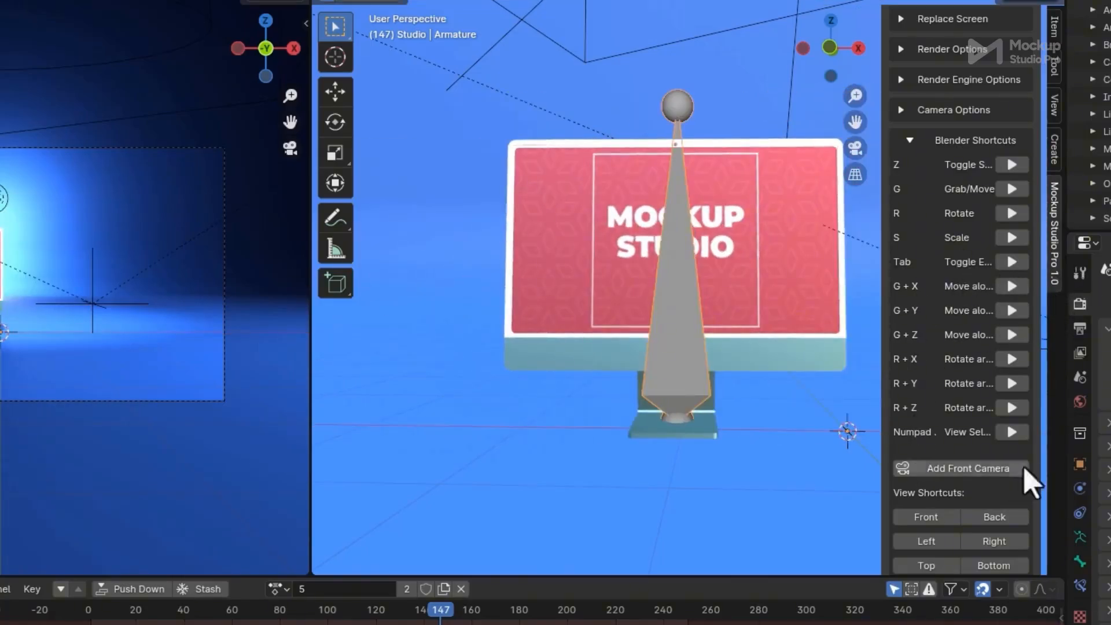
scroll(1010, 491, "down", 3)
Cycle through front, back, left, right, bottom and top views, then the camera view
scroll(1010, 491, "down", 2)
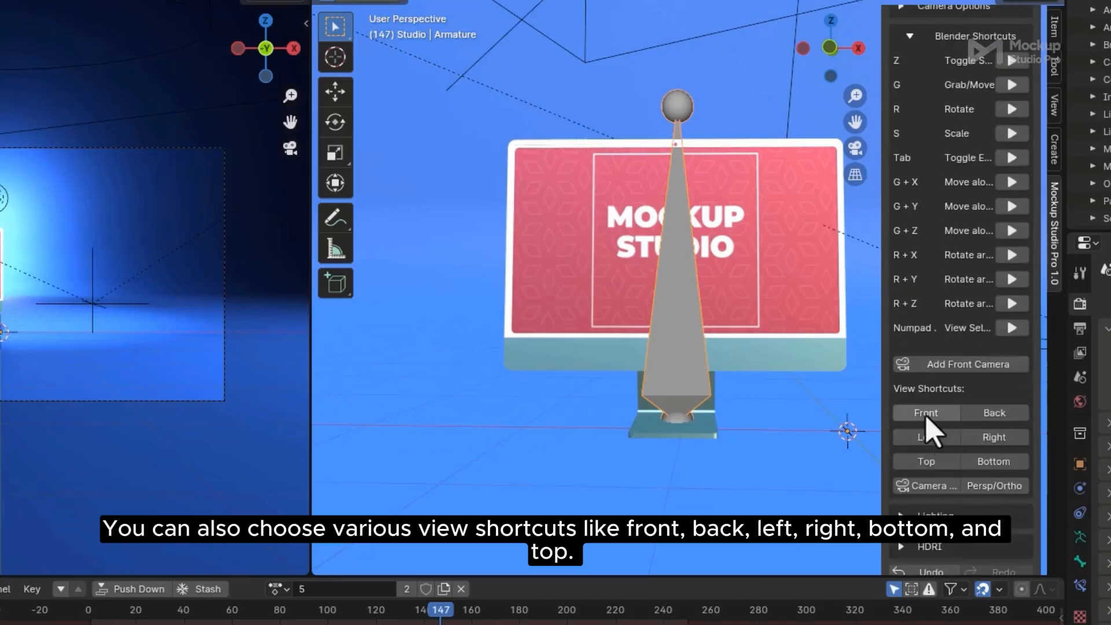
left_click(926, 414)
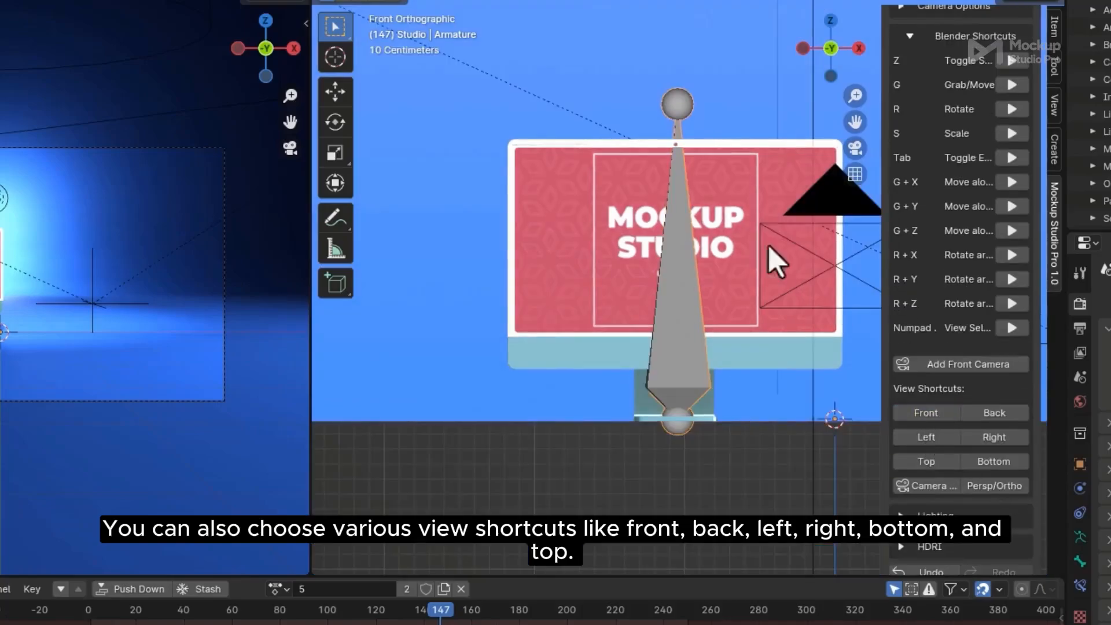
left_click(1000, 413)
left_click(926, 439)
left_click(1001, 438)
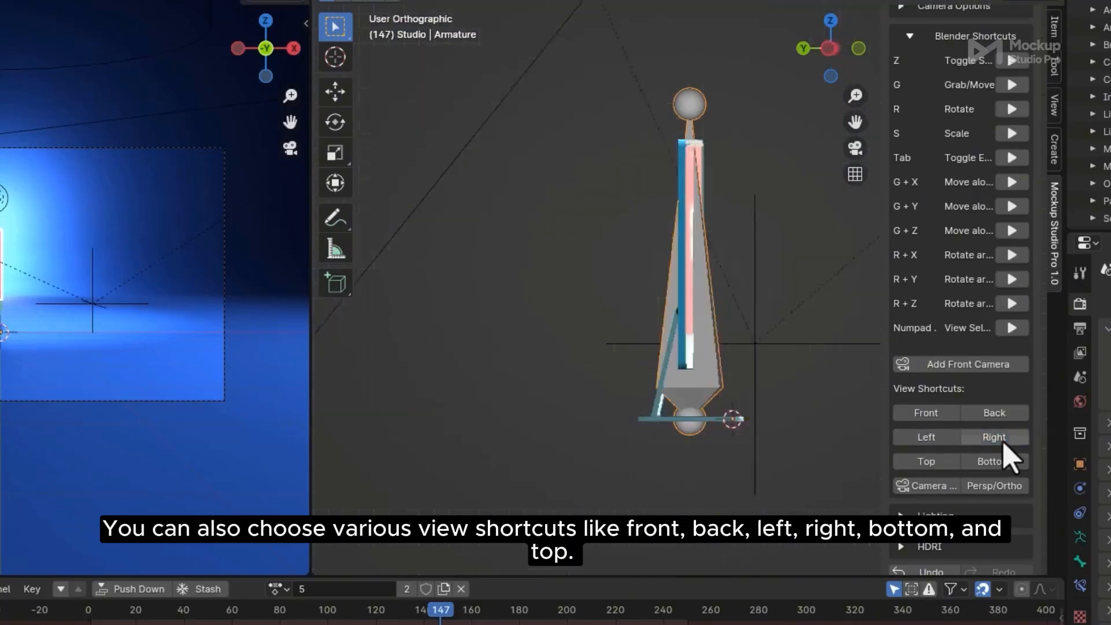
left_click(994, 461)
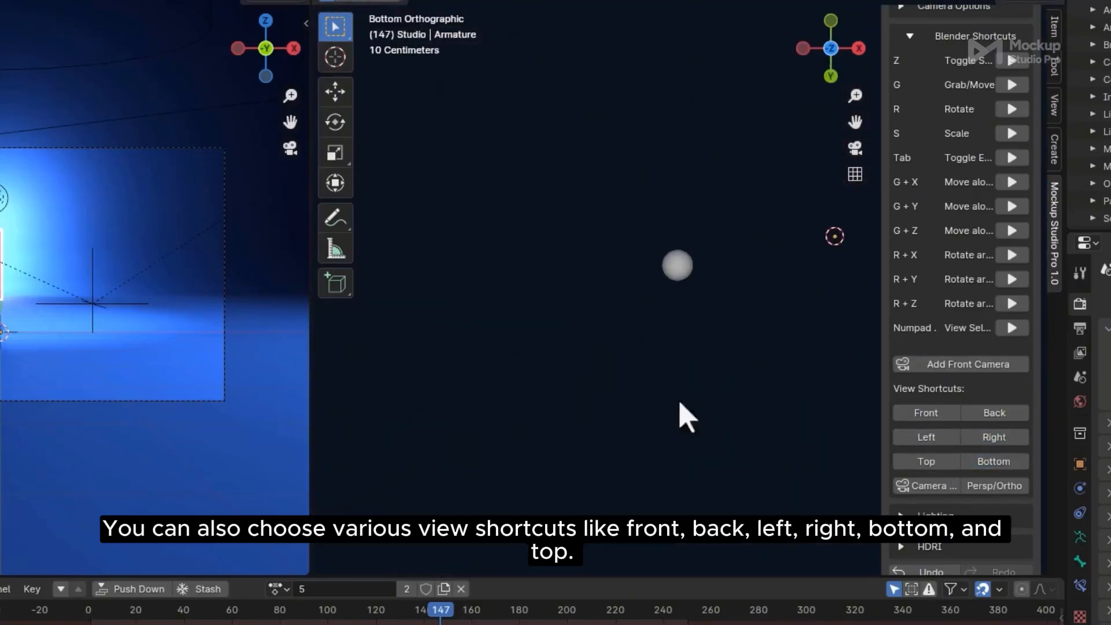
left_click(929, 461)
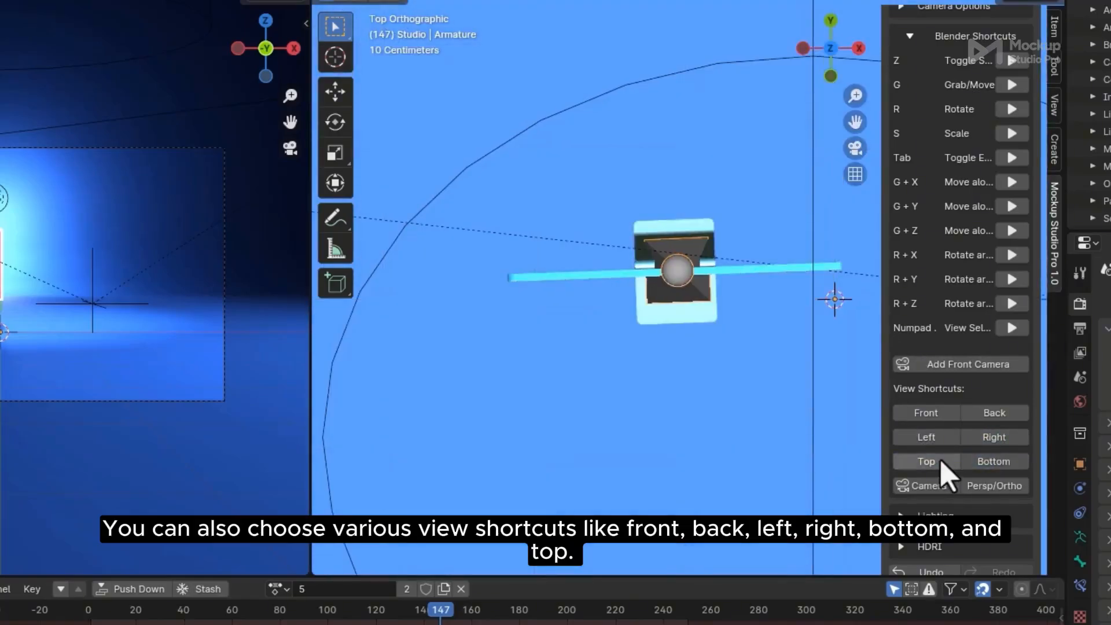
left_click(924, 487)
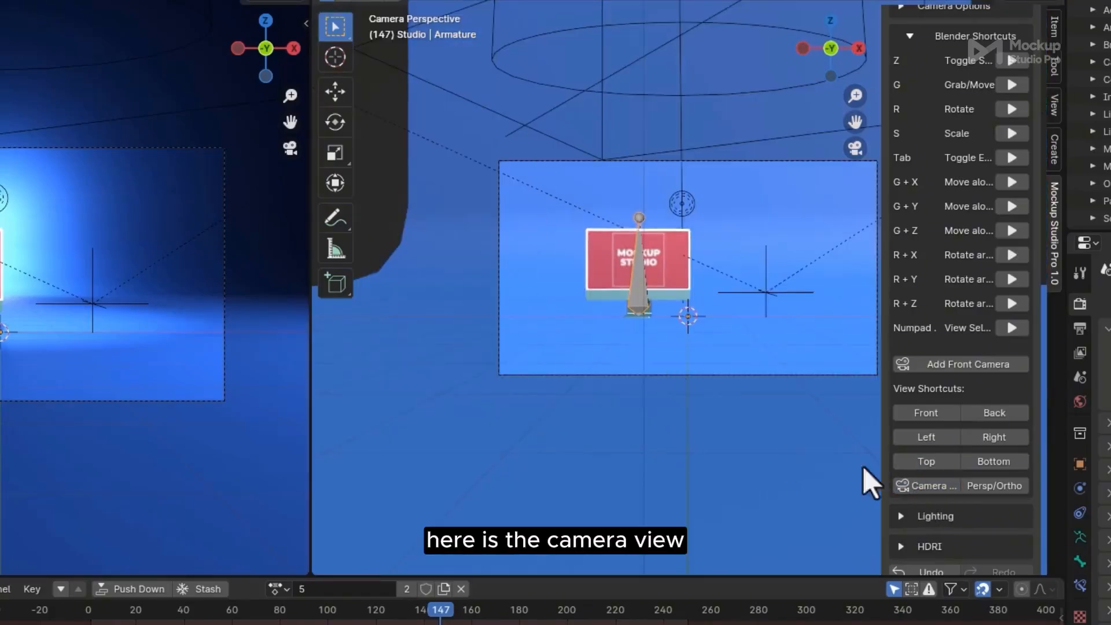
left_click(931, 487)
Apply the High Key lighting preset to the monitor scene from the camera view
left_click(932, 489)
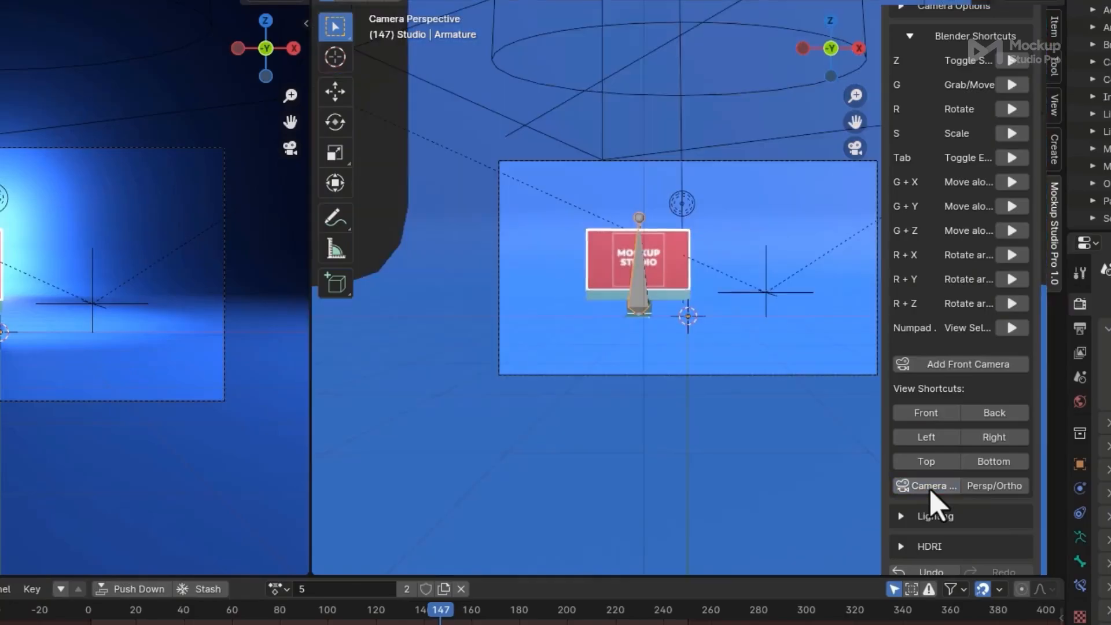
left_click(910, 37)
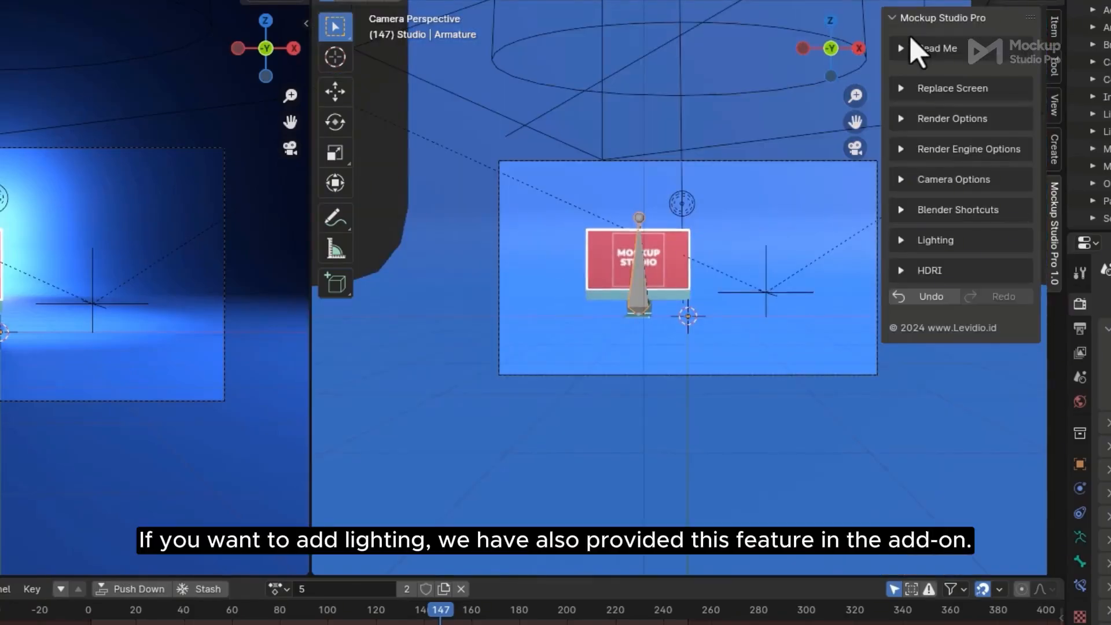
left_click(904, 239)
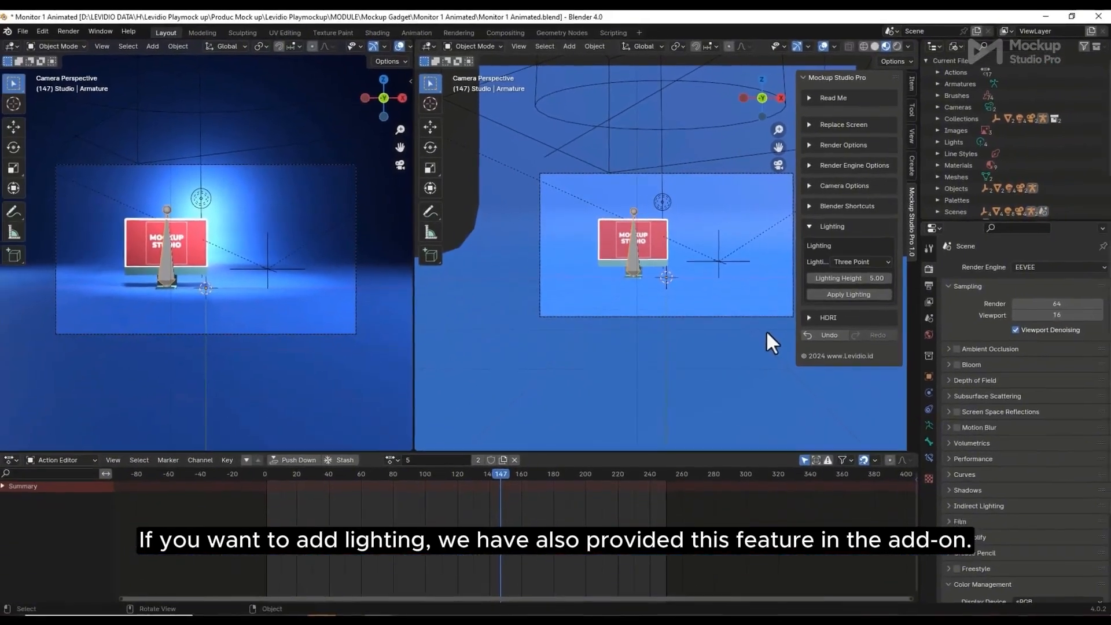
left_click(879, 262)
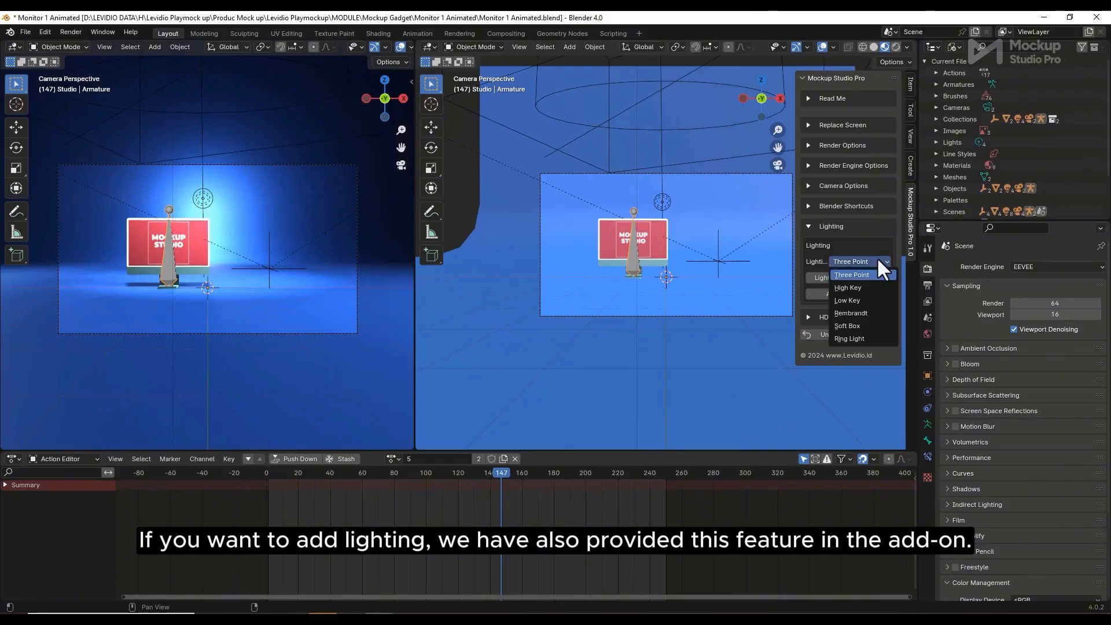
left_click(861, 288)
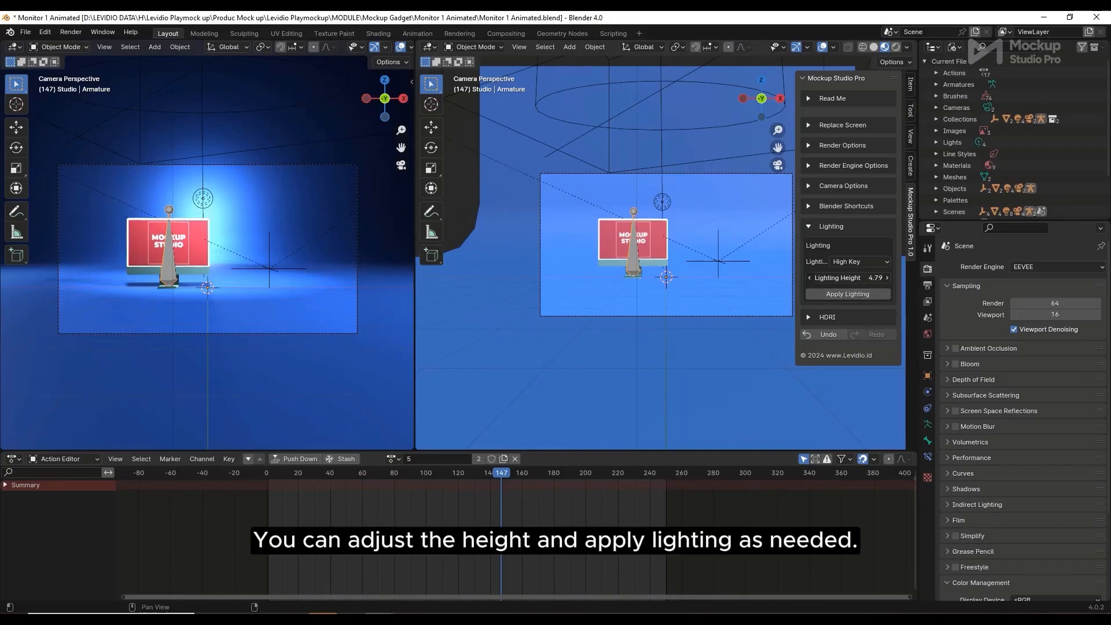
left_click(862, 293)
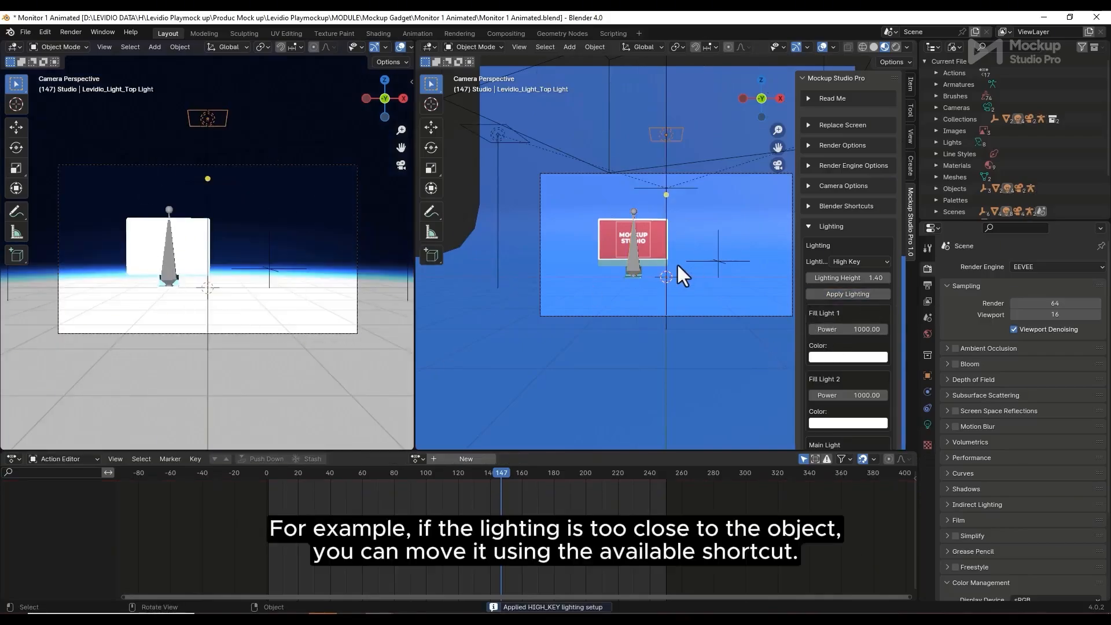
Move HighKeyLighting_Empty up along Z and return the left viewport to camera view
middle_click_drag(675, 263, 669, 193)
left_click(678, 196)
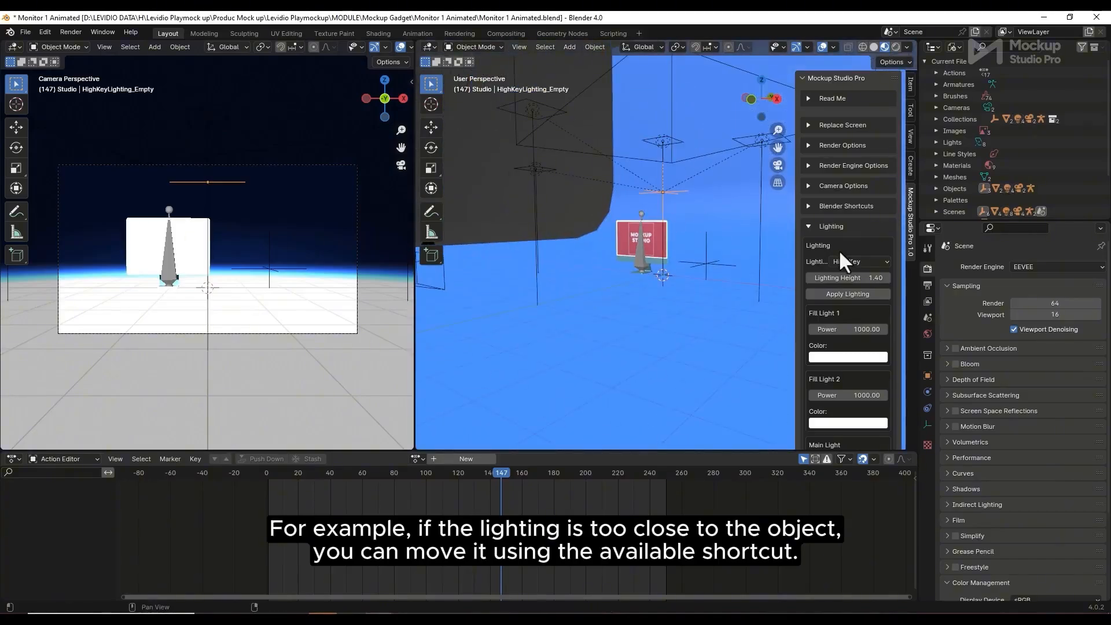
left_click(809, 206)
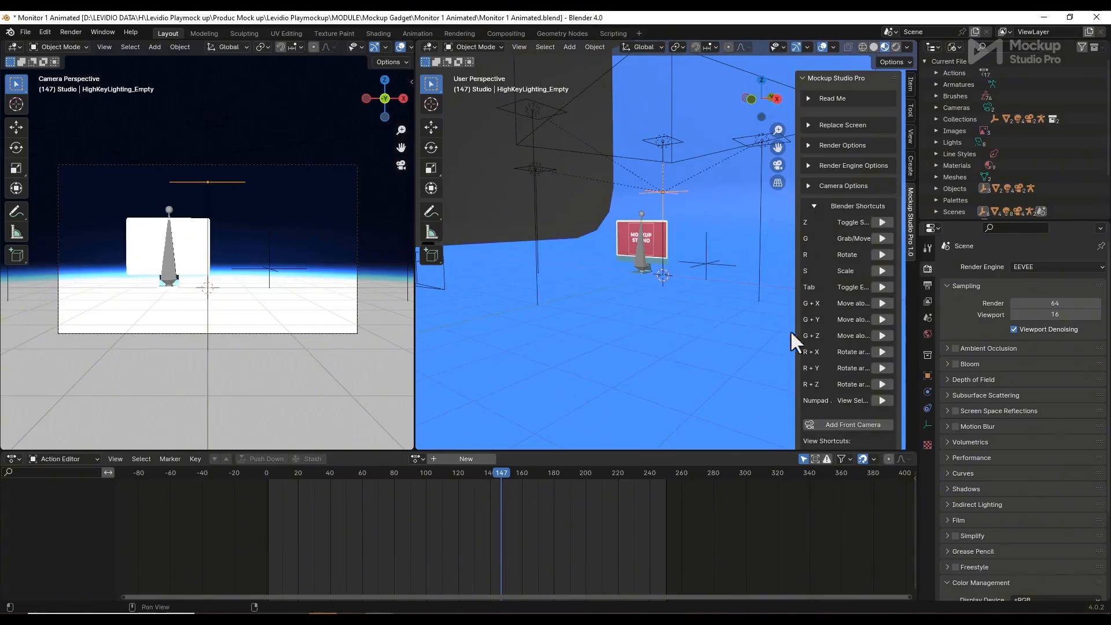
left_click(881, 337)
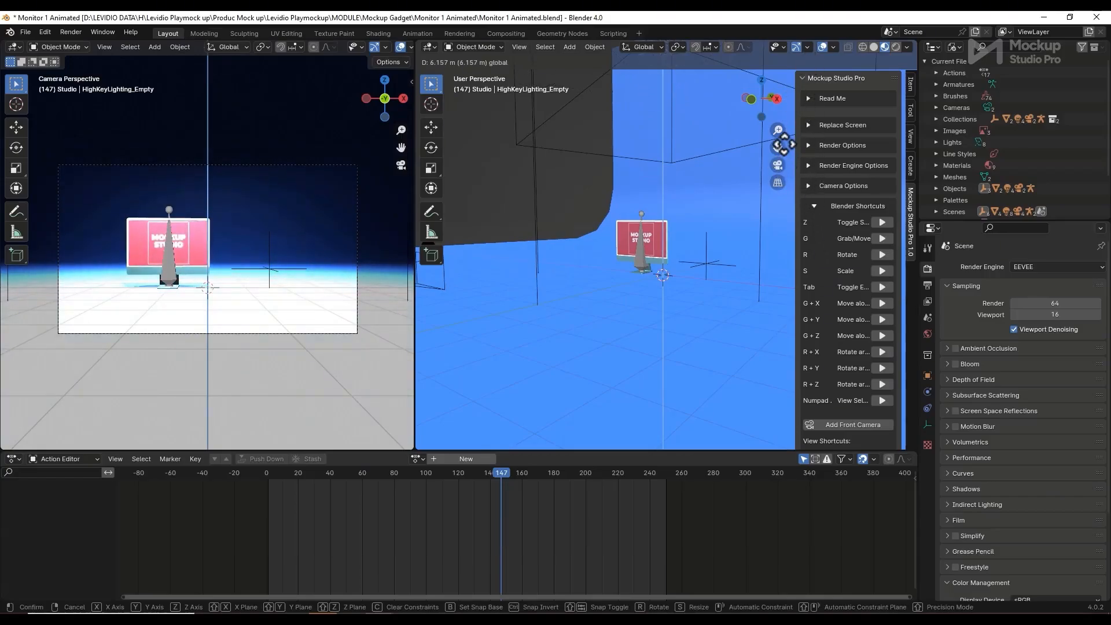
left_click(784, 145)
scroll(709, 276, "down", 8)
middle_click_drag(692, 218, 689, 278)
middle_click_drag(258, 301, 293, 341)
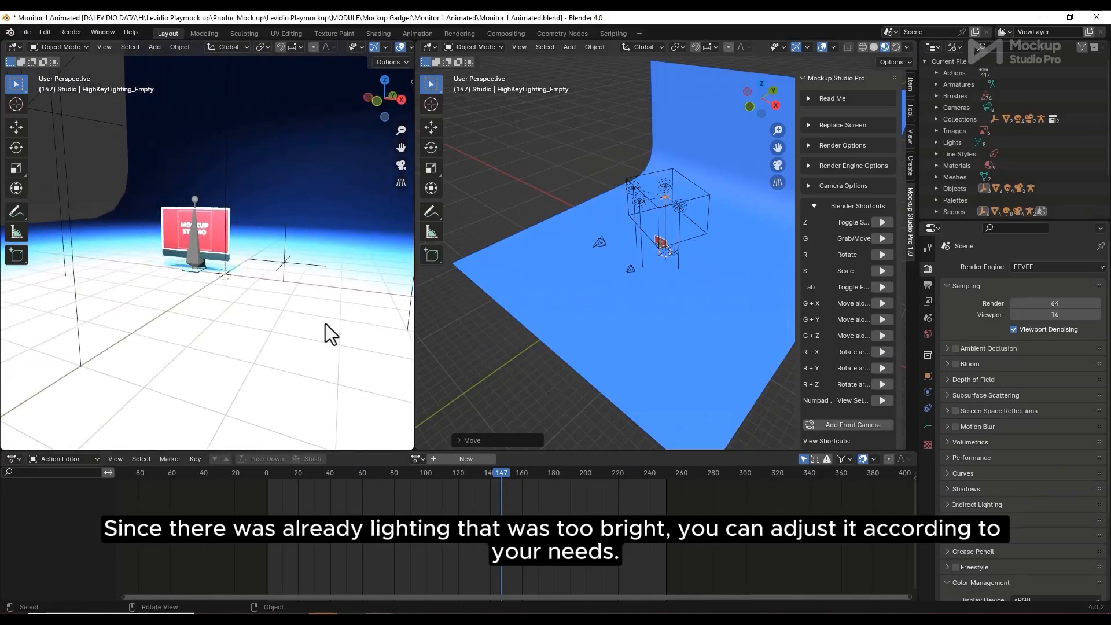
key("KP_0")
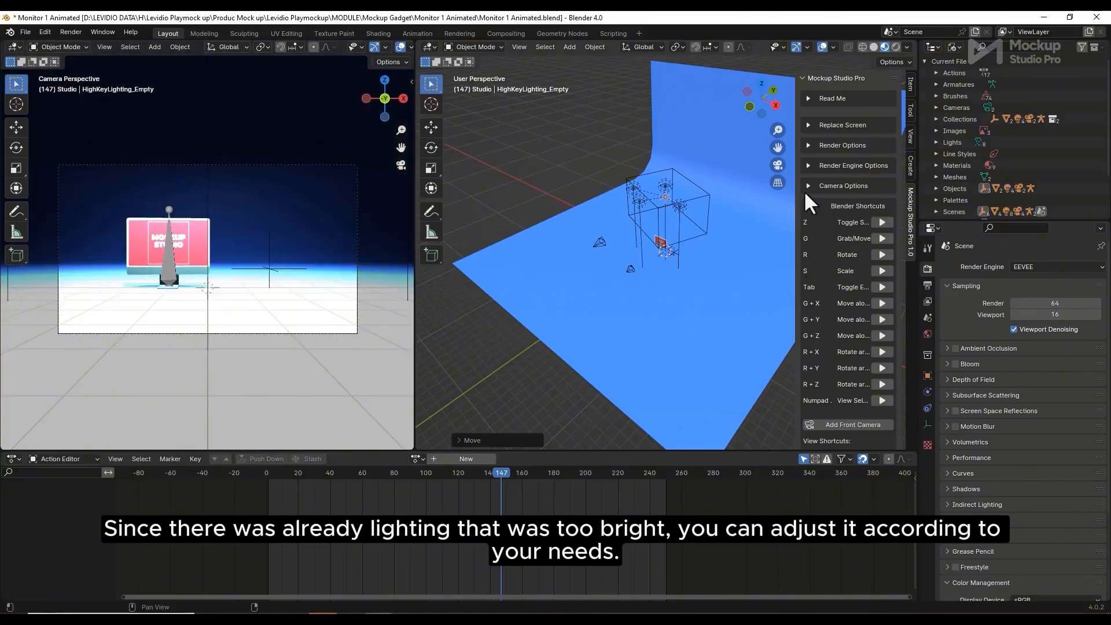
Apply the Low Key lighting preset and raise the lighting height to 5.72
left_click(815, 204)
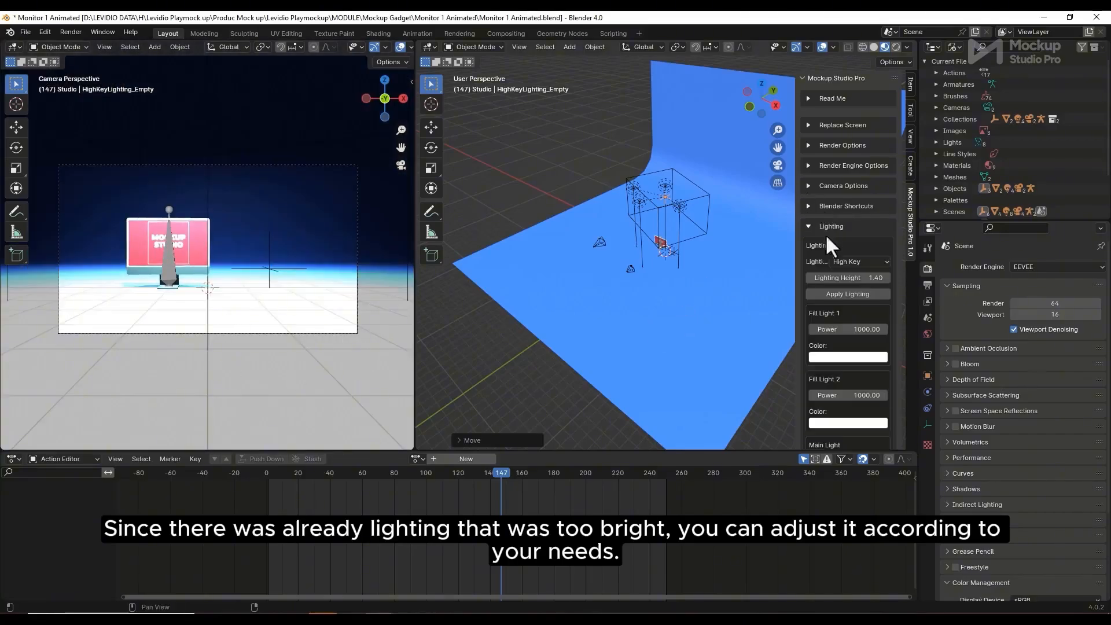
left_click(862, 261)
left_click(860, 301)
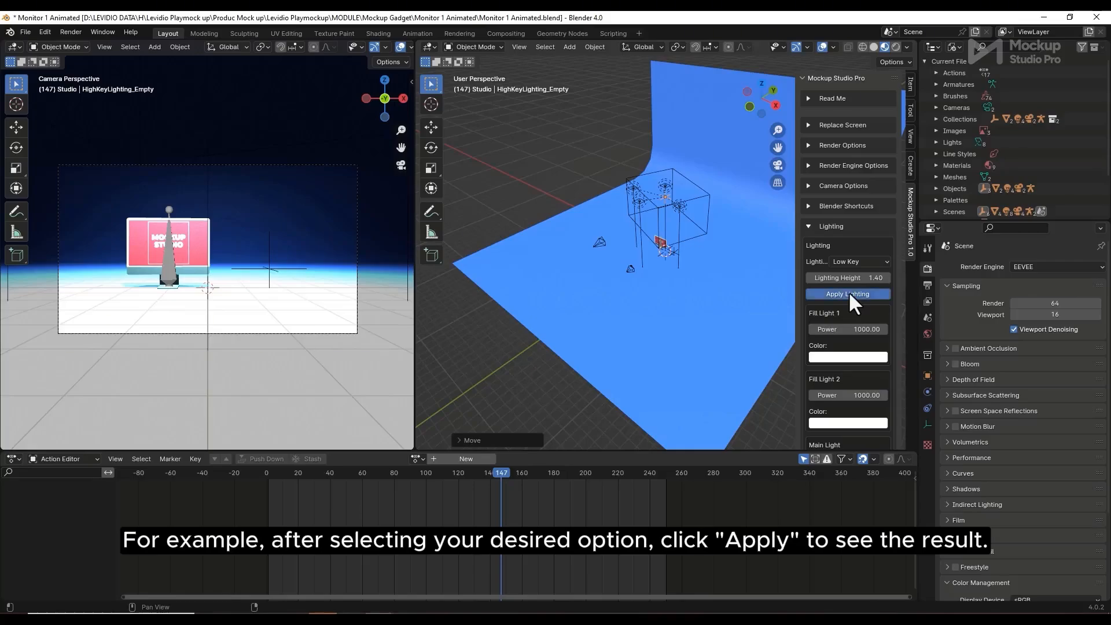
left_click(849, 292)
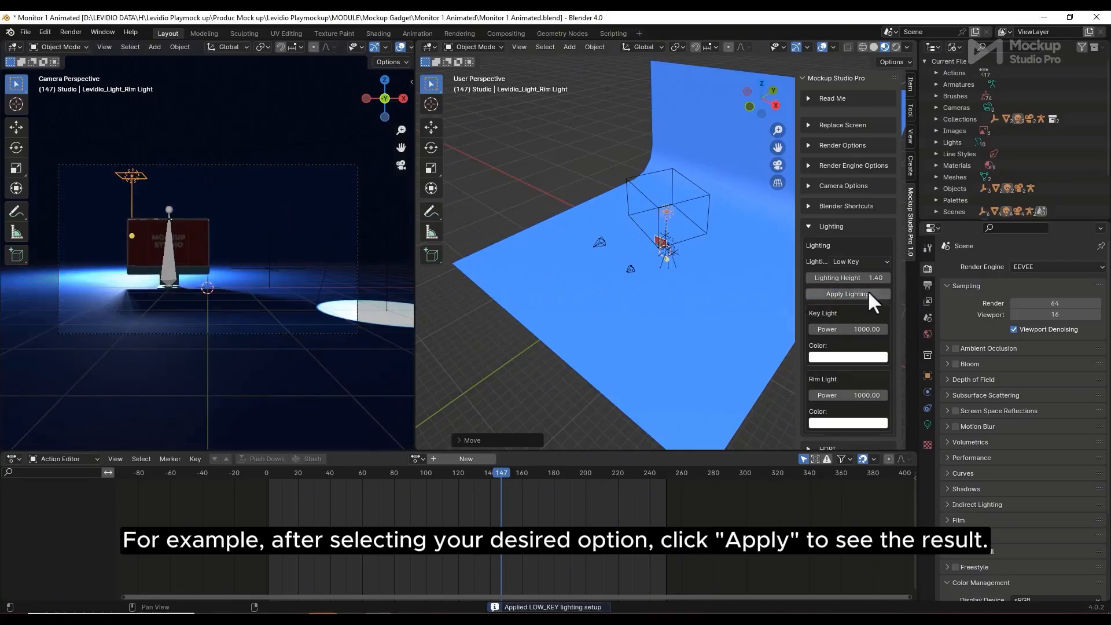
left_click_drag(849, 278, 868, 278)
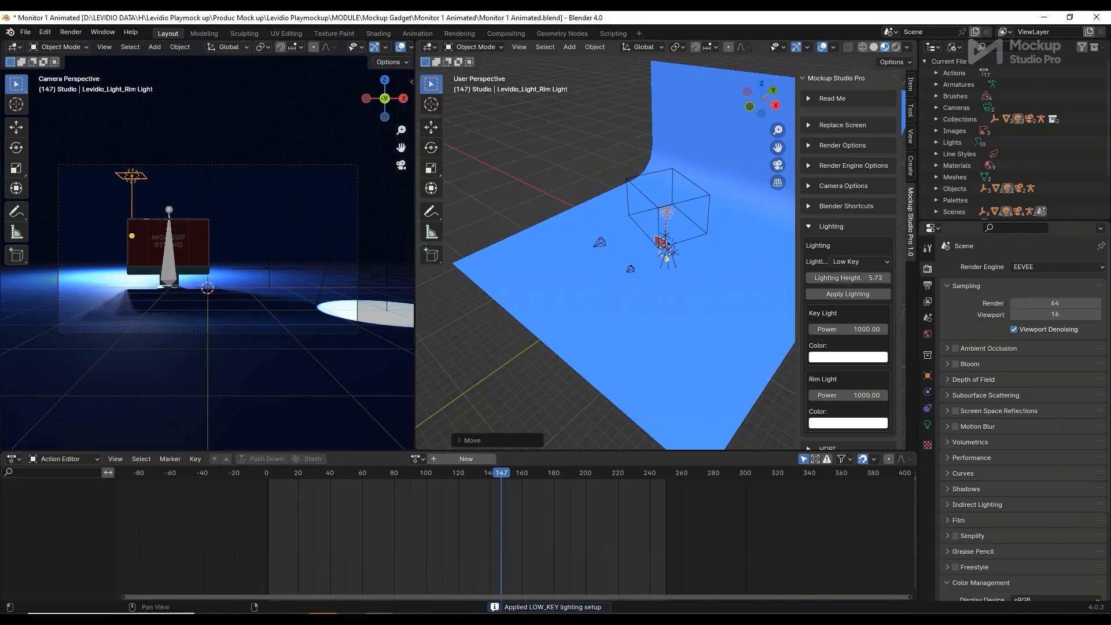
Apply the Rembrandt preset, then switch to the Soft Box lighting preset
left_click(875, 260)
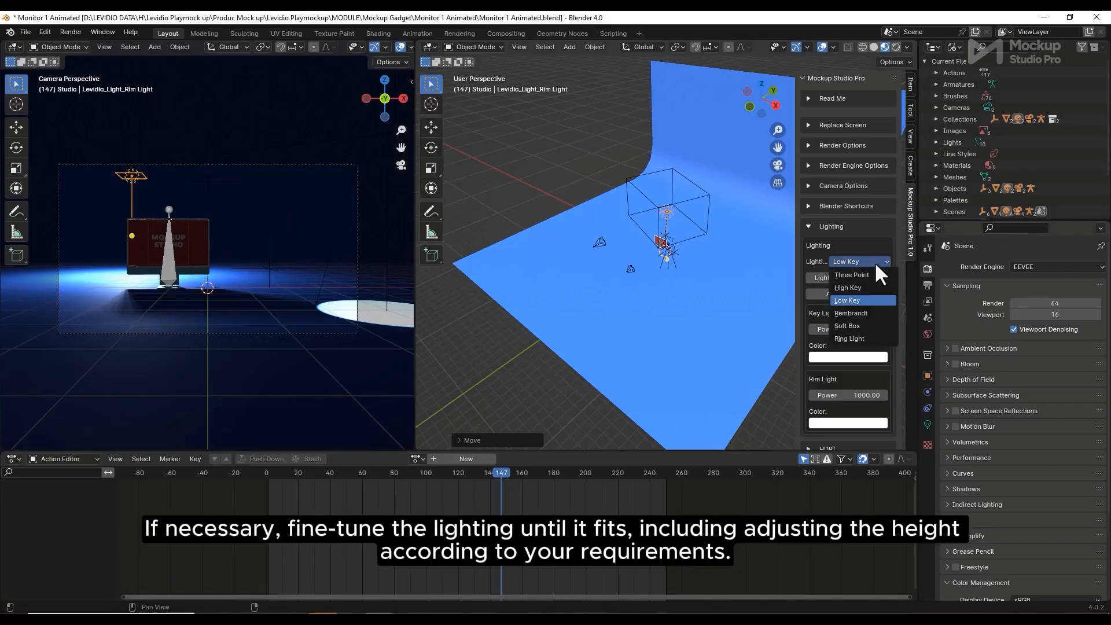
left_click(867, 313)
left_click(855, 292)
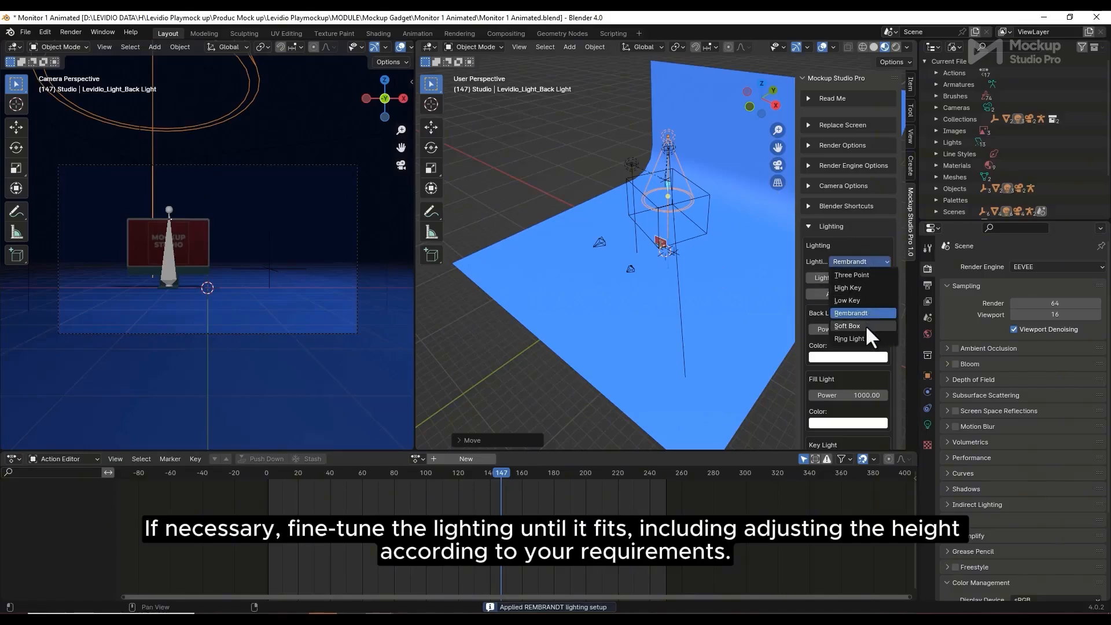
left_click(866, 325)
left_click(860, 293)
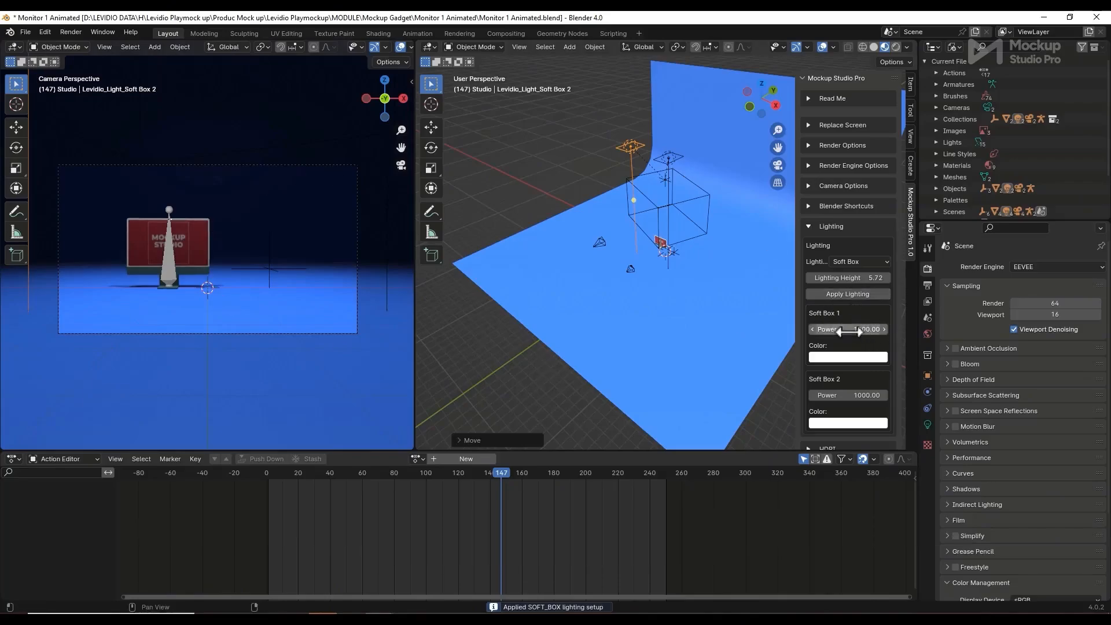
Raise Soft Box 1's power to about 1000 and tint its light blue
scroll(840, 329, "down", 3)
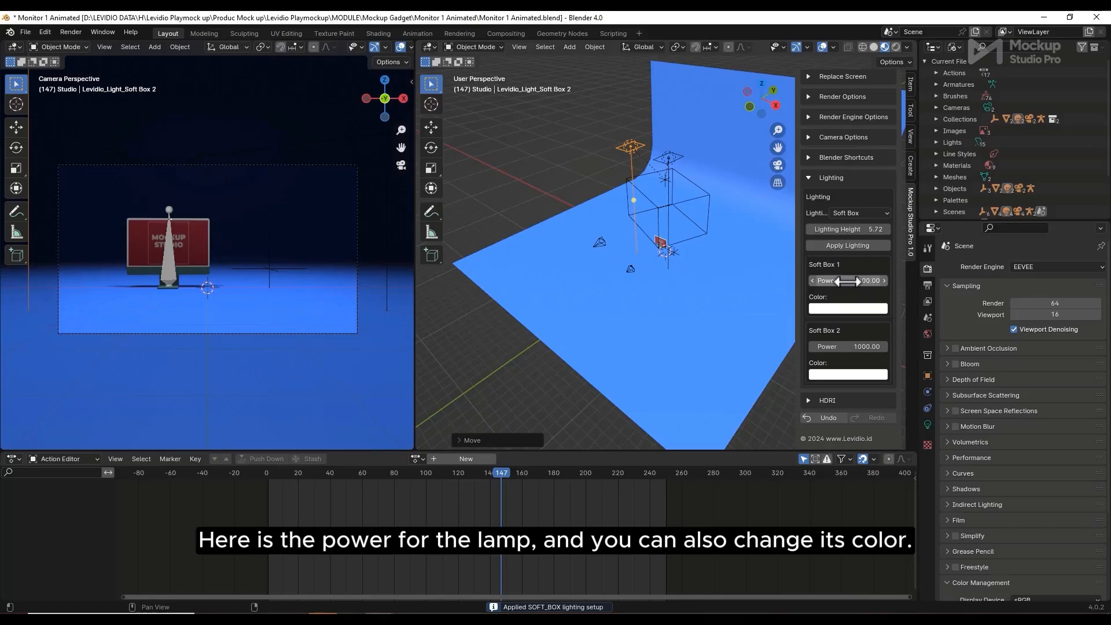
left_click_drag(846, 282, 857, 281)
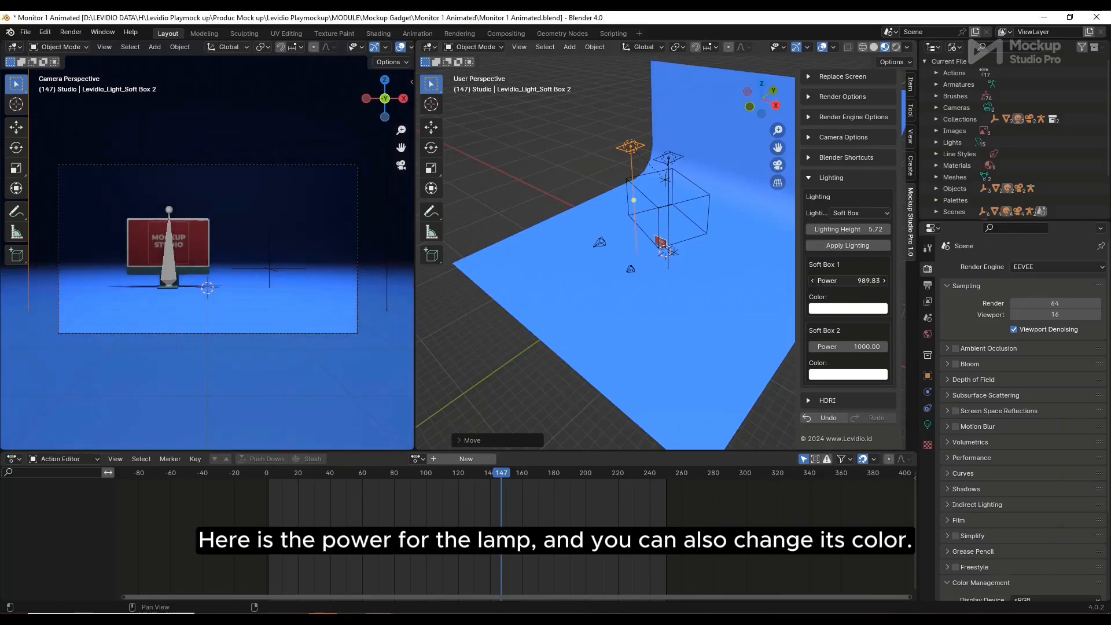
left_click(667, 157)
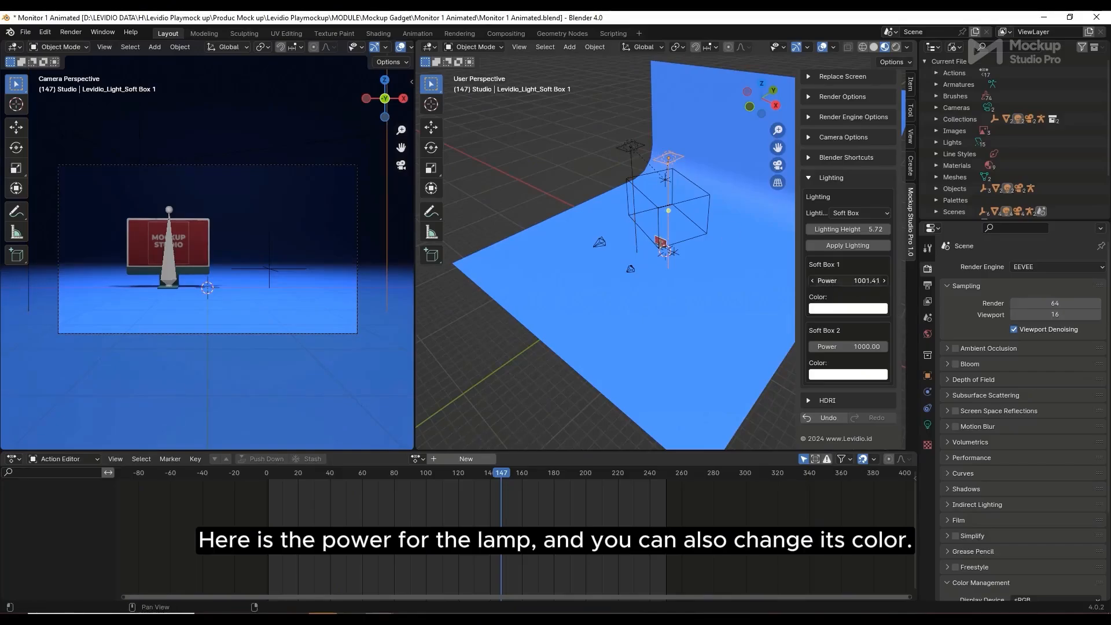
left_click(853, 305)
left_click_drag(864, 233, 865, 188)
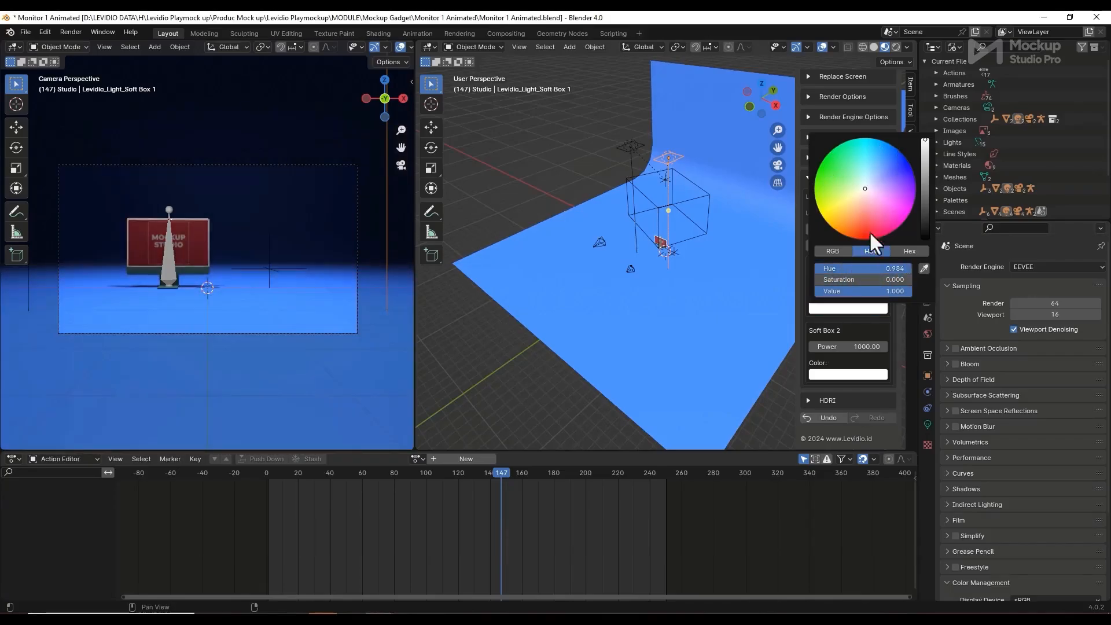
Set Soft Box 2's power to about 1000 and tint its light red
left_click_drag(852, 345, 856, 345)
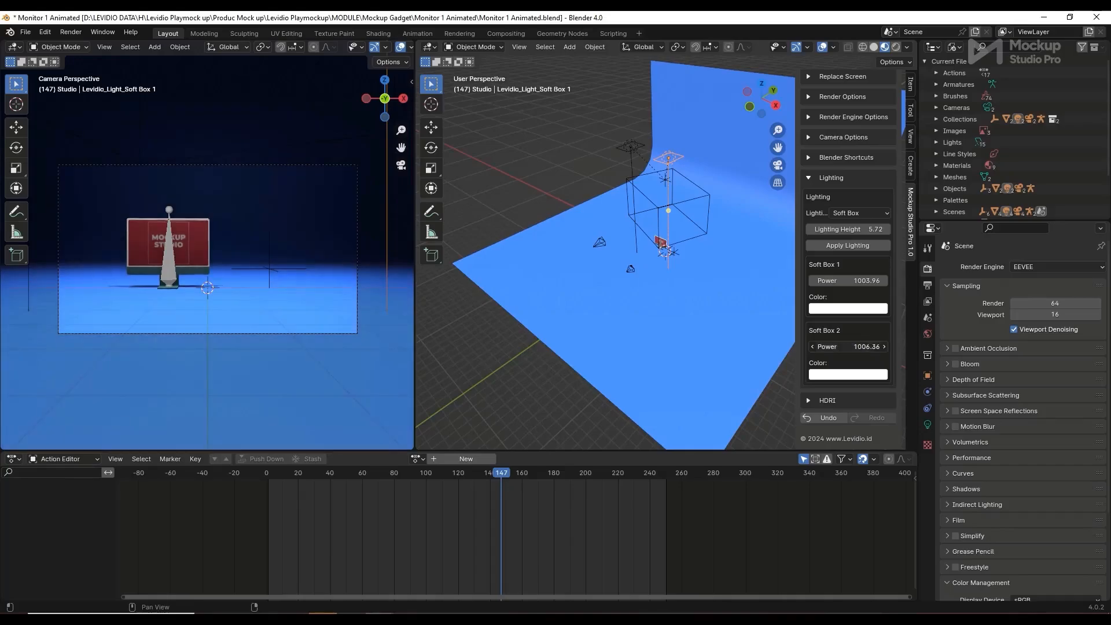
left_click(842, 375)
left_click_drag(863, 256, 879, 218)
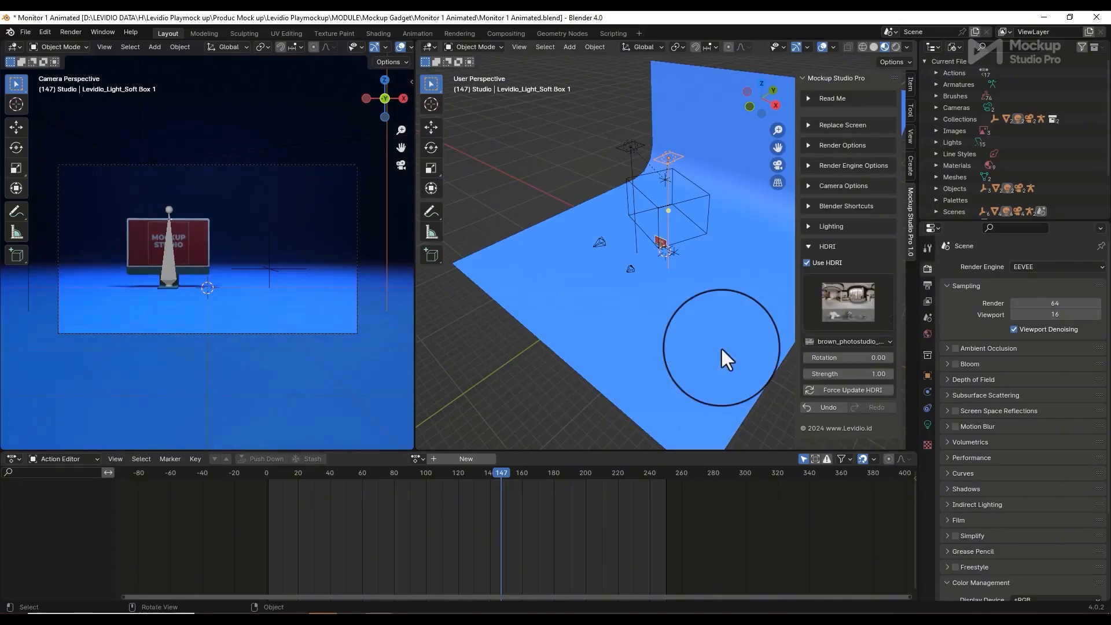
Apply the studio_small_09_1k HDRI at strength 0.34 and rotation 4.08
left_click(843, 304)
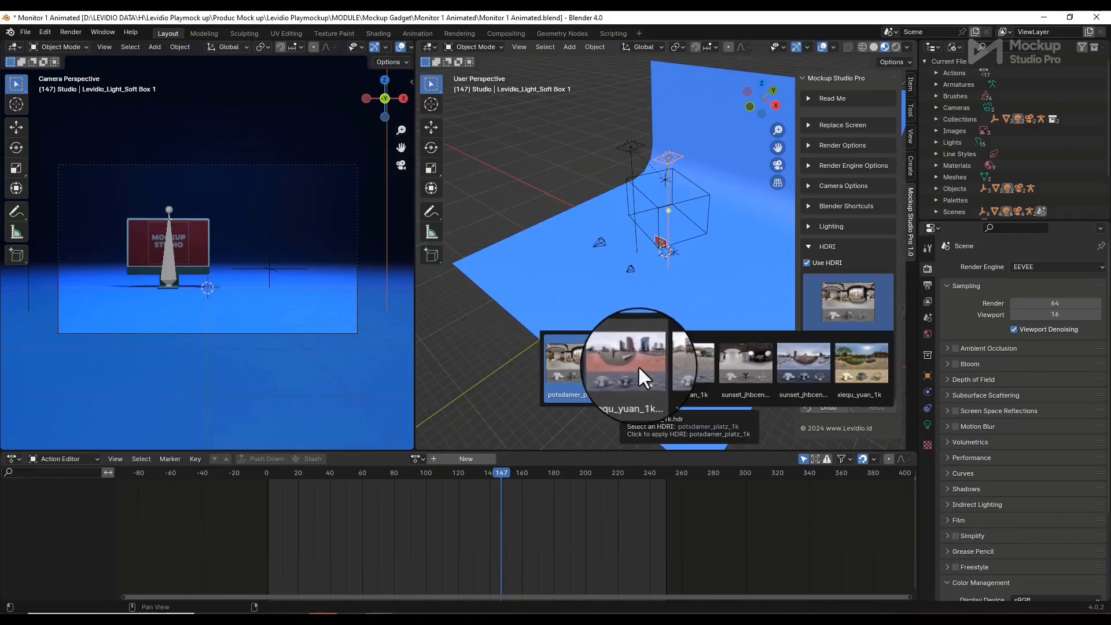
left_click(746, 362)
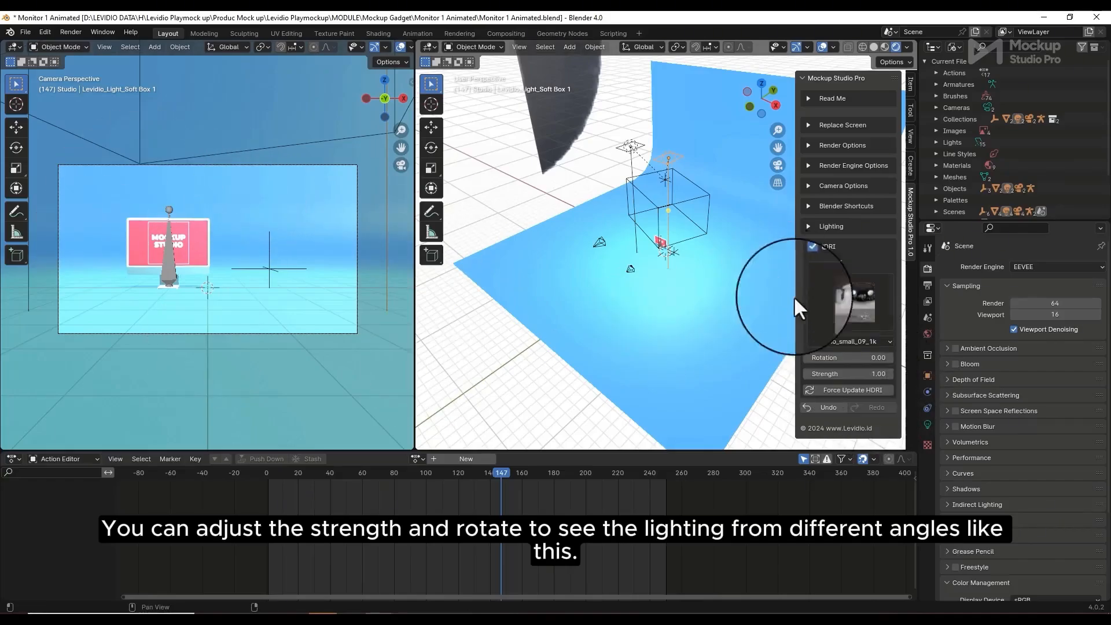
mouse_move(874, 371)
left_mouse_down()
mouse_move(857, 371)
mouse_move(897, 357)
mouse_move(862, 356)
mouse_move(906, 370)
mouse_move(845, 359)
mouse_move(941, 350)
mouse_move(855, 367)
left_mouse_up()
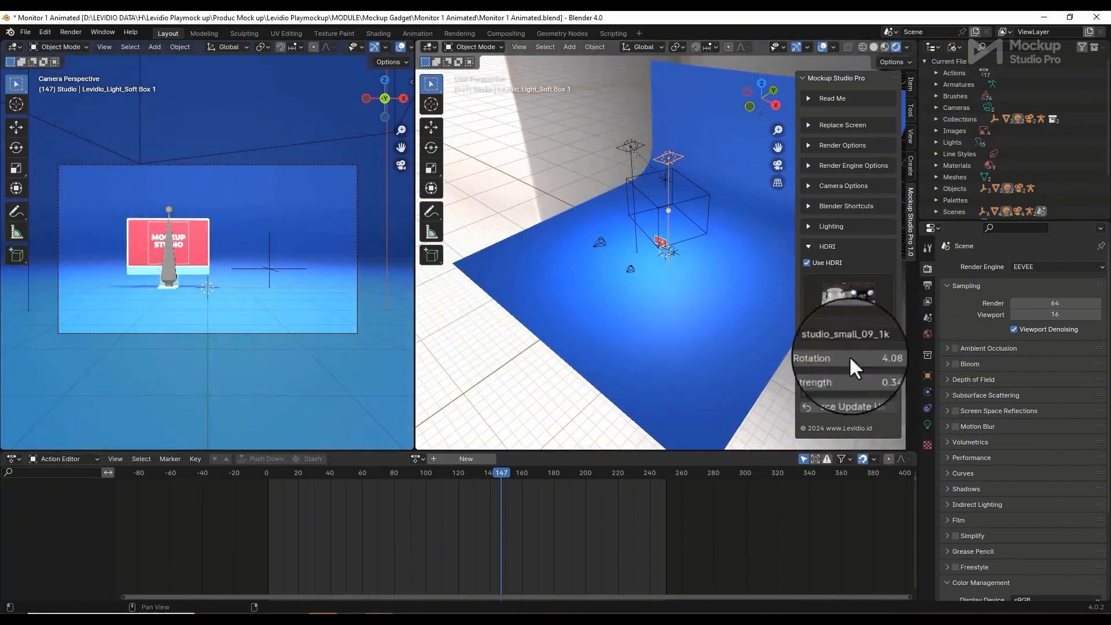
scroll(650, 240, "down", 10)
scroll(686, 270, "up", 3)
middle_click_drag(686, 270, 721, 310)
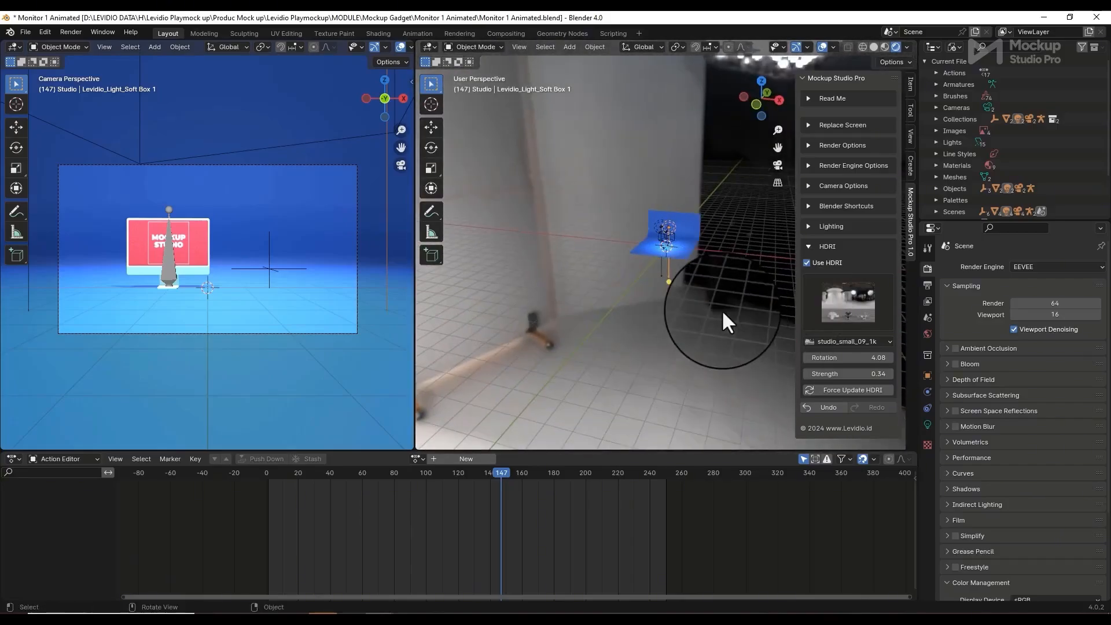
left_click(808, 250)
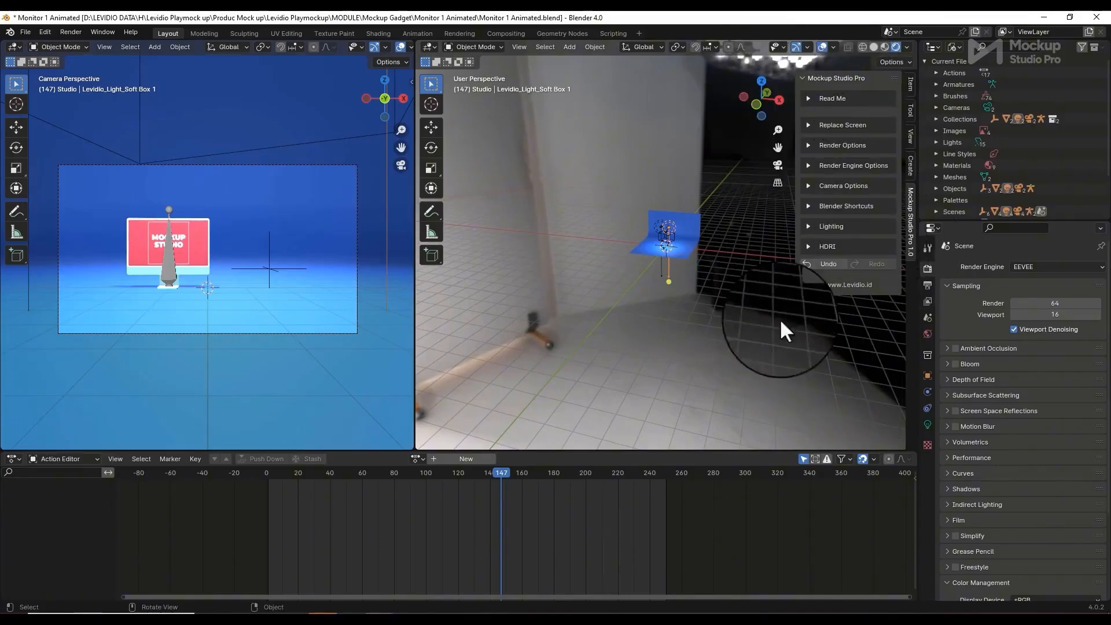
scroll(685, 272, "up", 4)
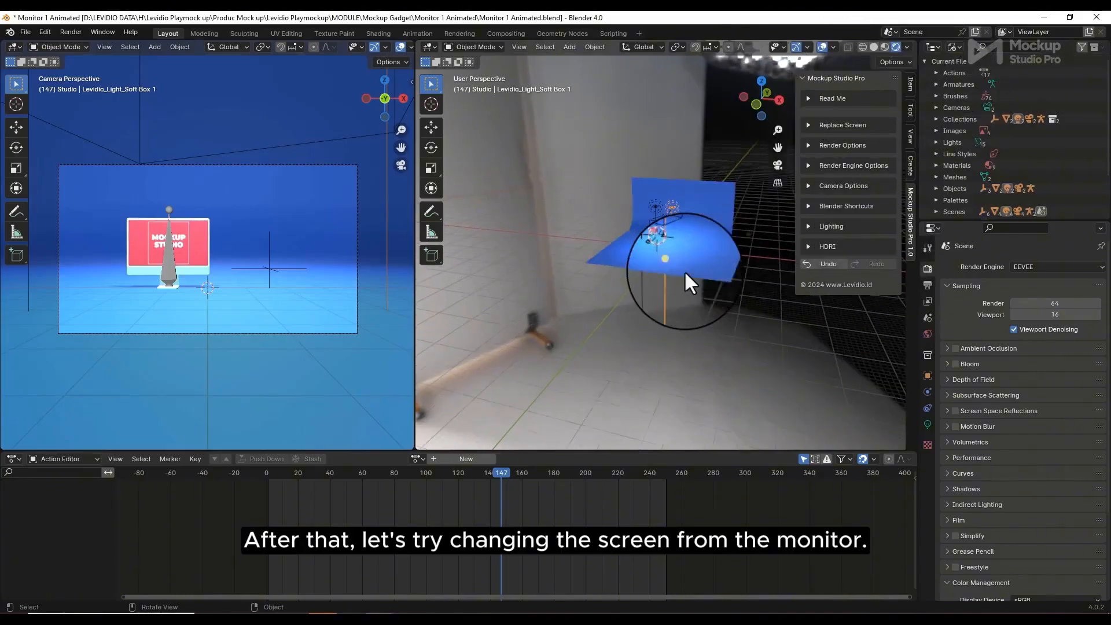
Select the monitor screen's faces in Edit Mode and start Replace Material with an image
scroll(685, 272, "up", 6)
middle_click_drag(685, 273, 640, 234)
scroll(616, 245, "up", 3)
left_click(640, 234)
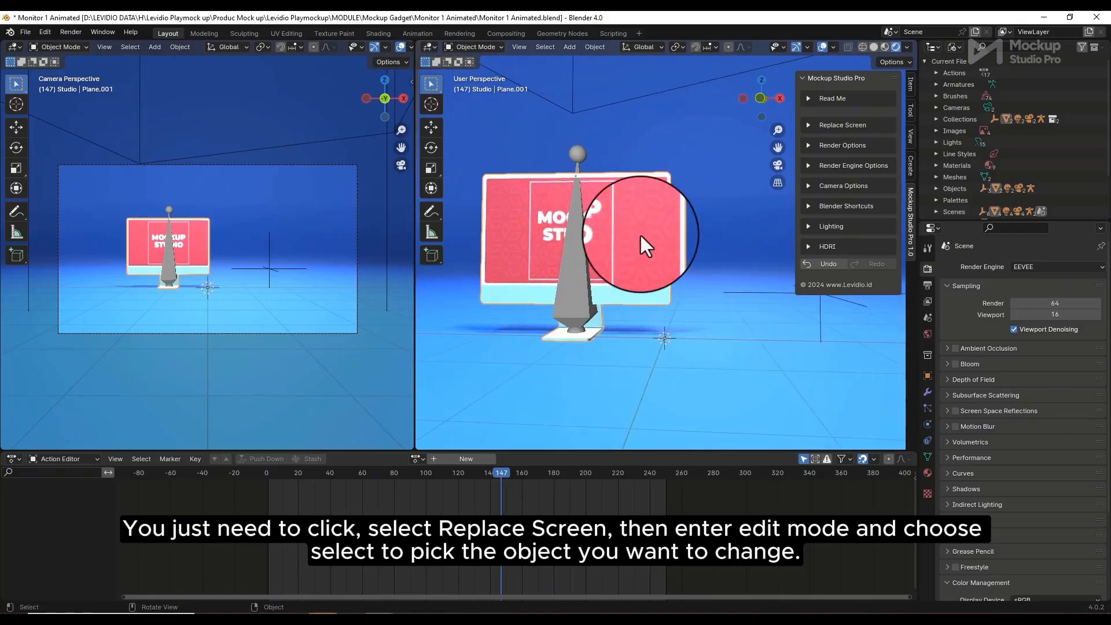
left_click(807, 121)
left_click(853, 287)
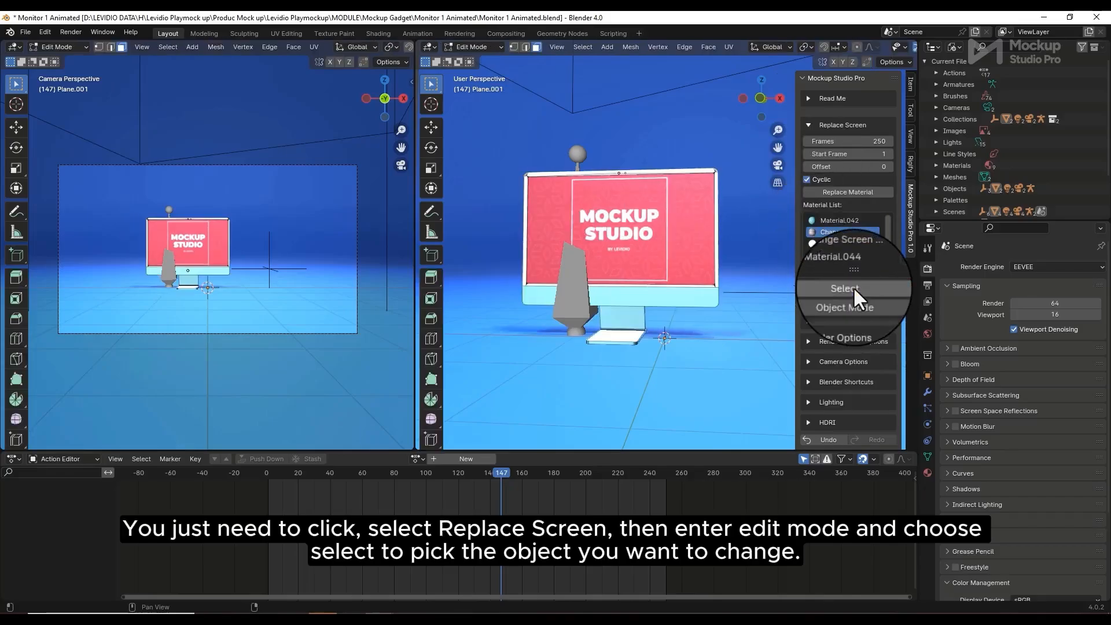
left_click(857, 286)
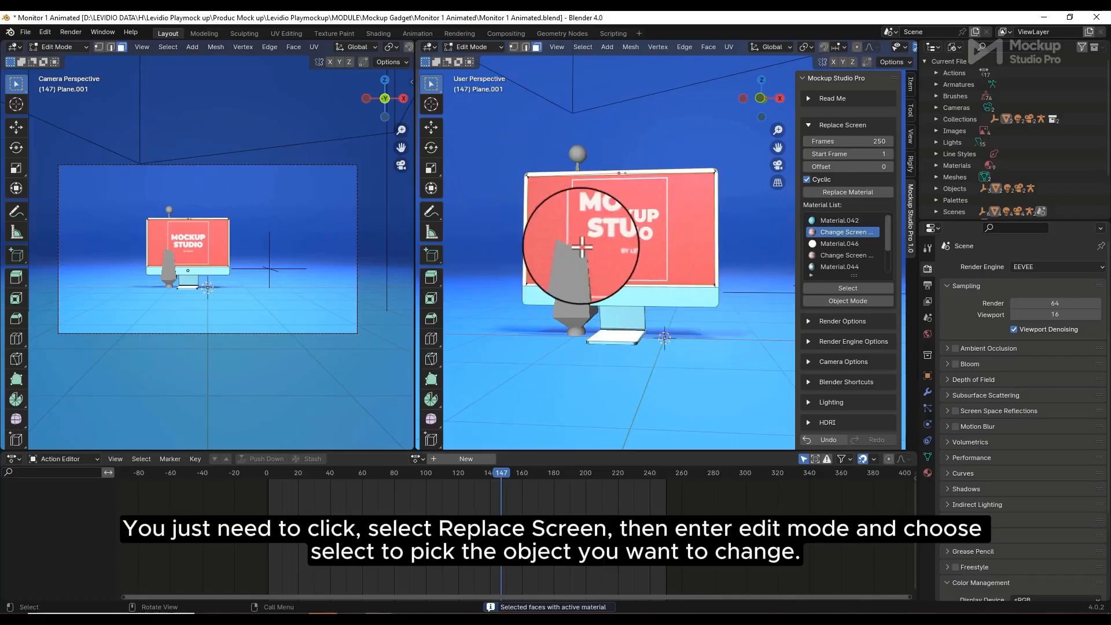
middle_click_drag(581, 246, 602, 252)
left_click(857, 189)
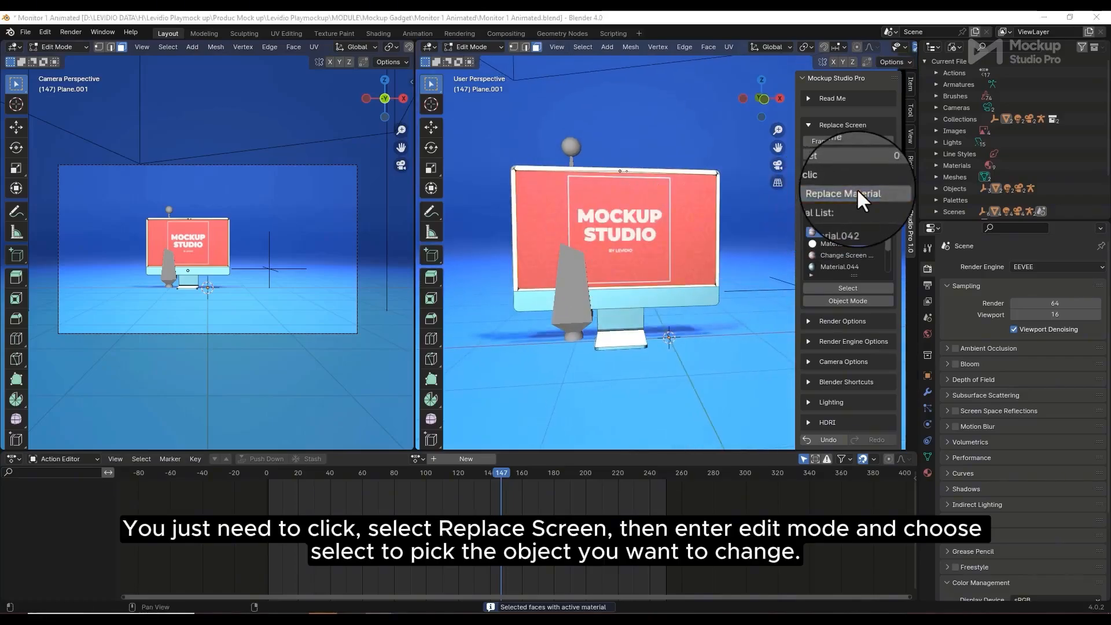
scroll(309, 429, "down", 3)
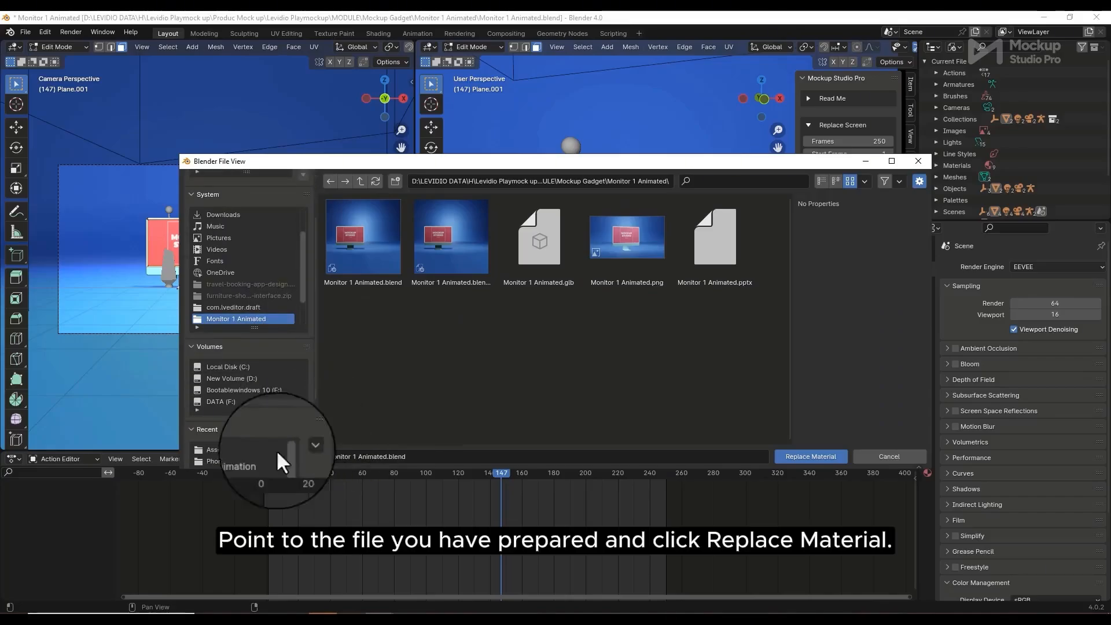
Apply Customer Dashboard.jpg from the Asset folder to the monitor screen and check it from several angles
left_click(216, 450)
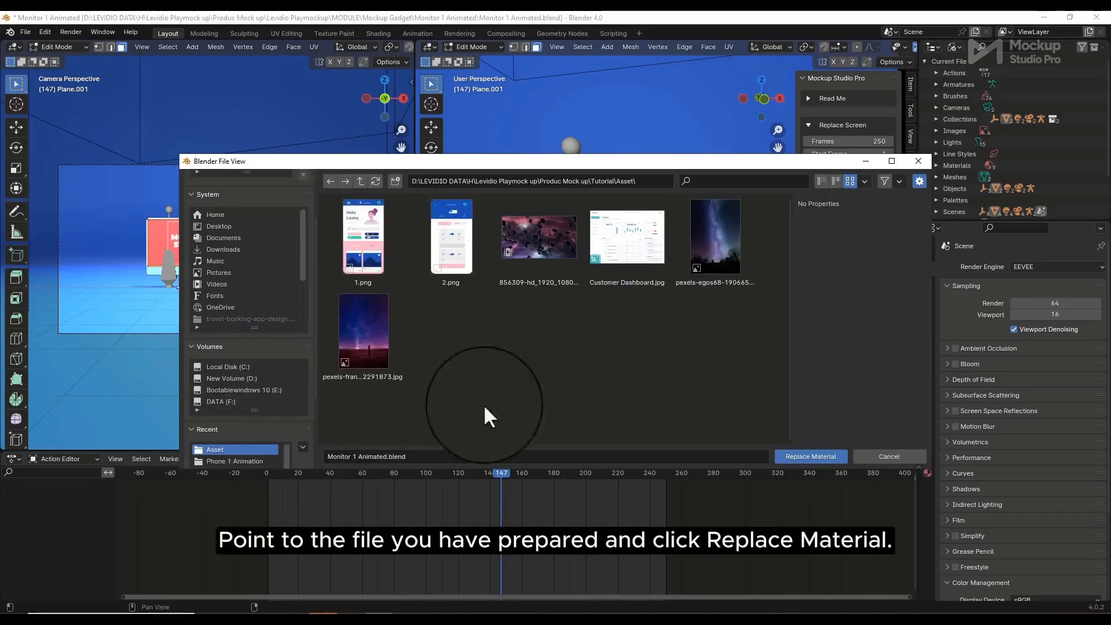
left_click(620, 255)
left_click(814, 456)
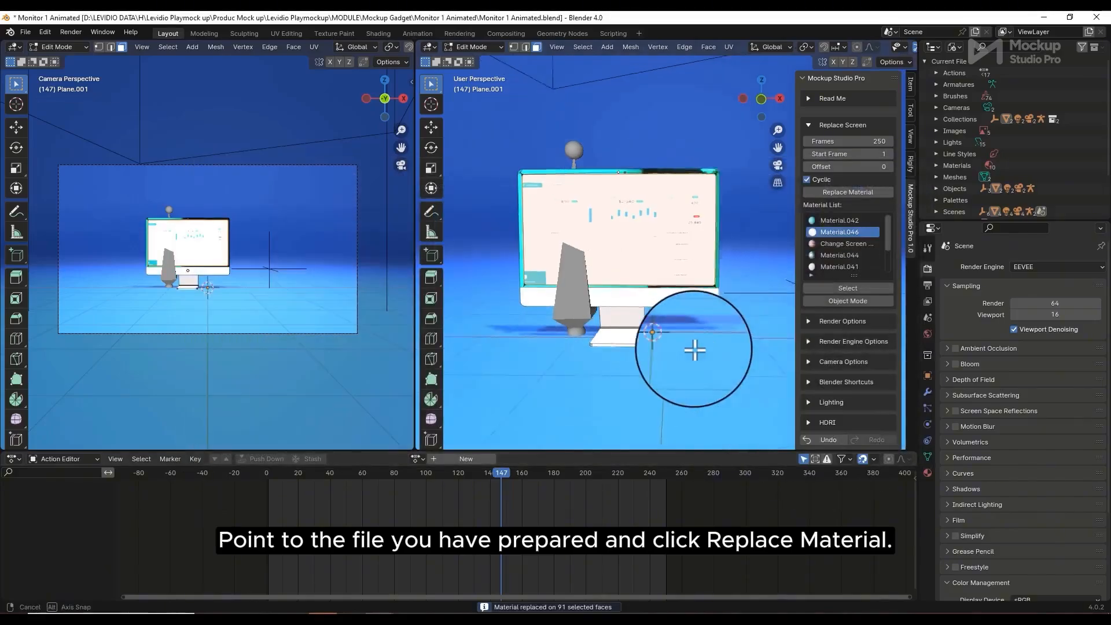
scroll(665, 310, "up", 6)
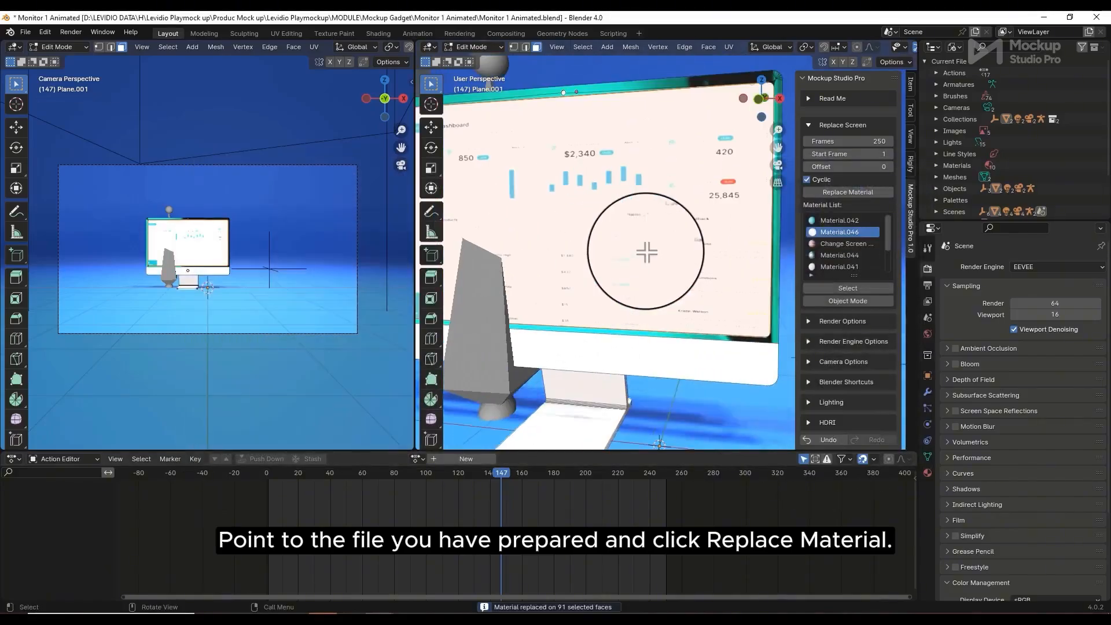
scroll(647, 253, "down", 5)
middle_click_drag(642, 251, 727, 343)
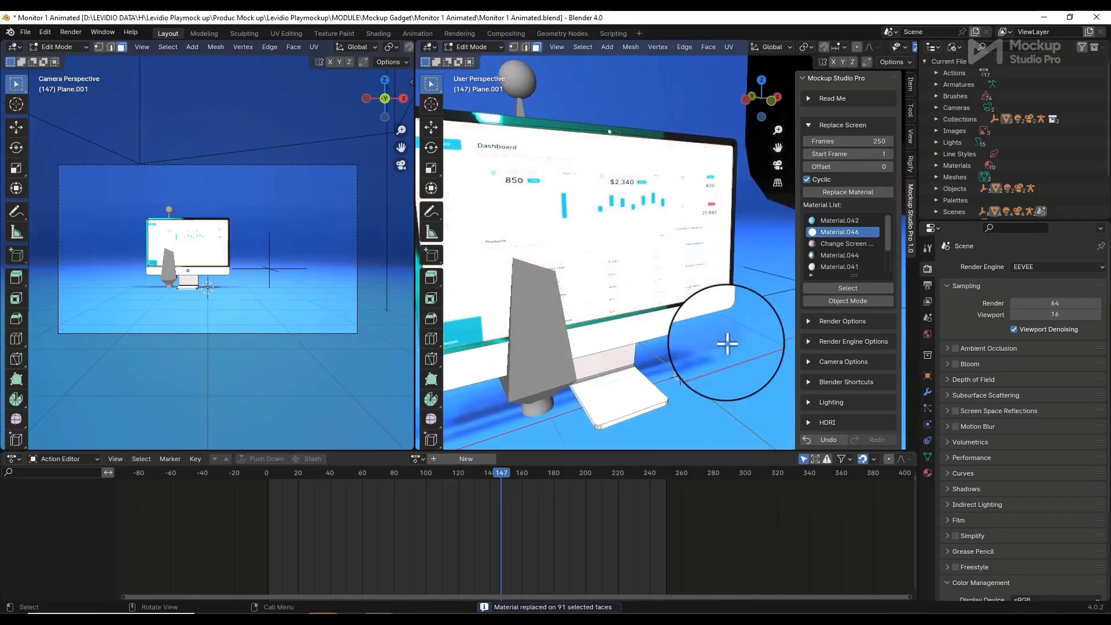
scroll(724, 342, "down", 6)
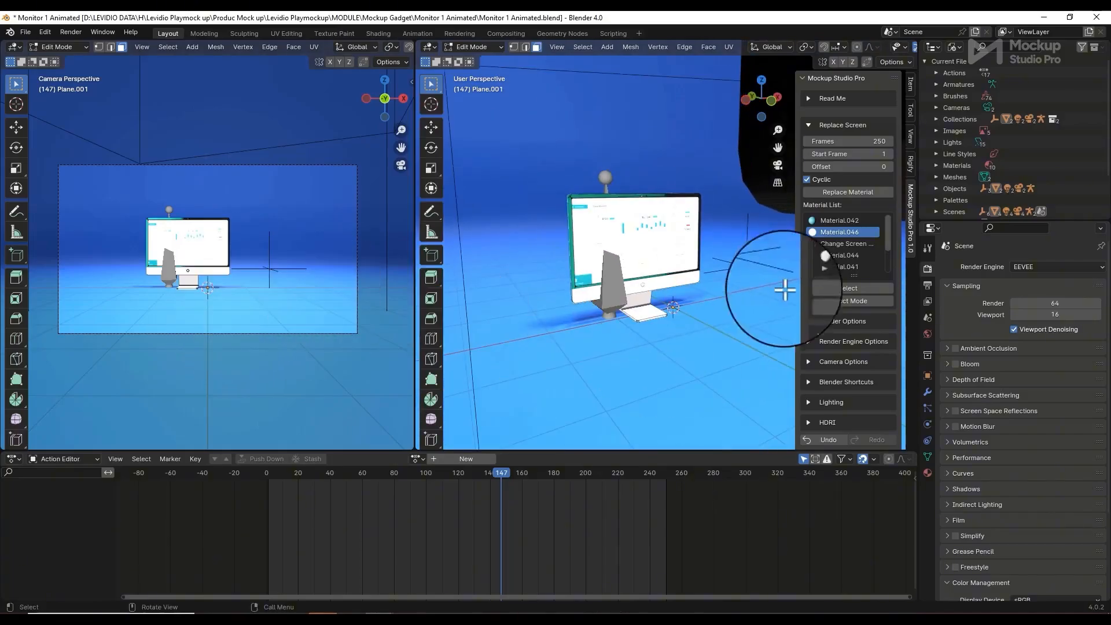
middle_click_drag(744, 327, 665, 203)
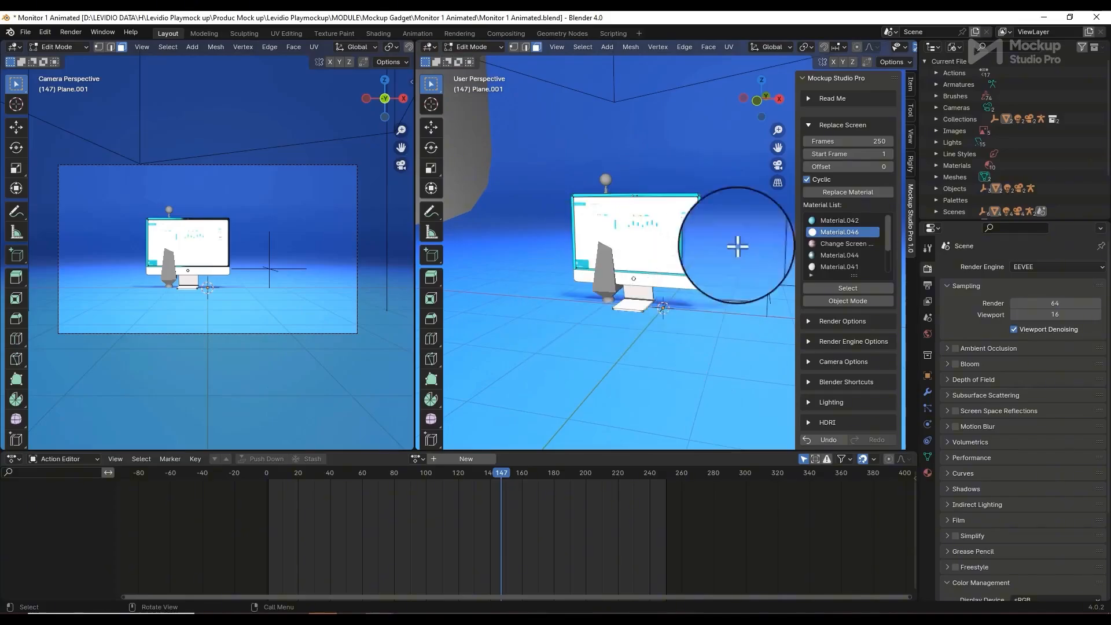
scroll(637, 259, "up", 5)
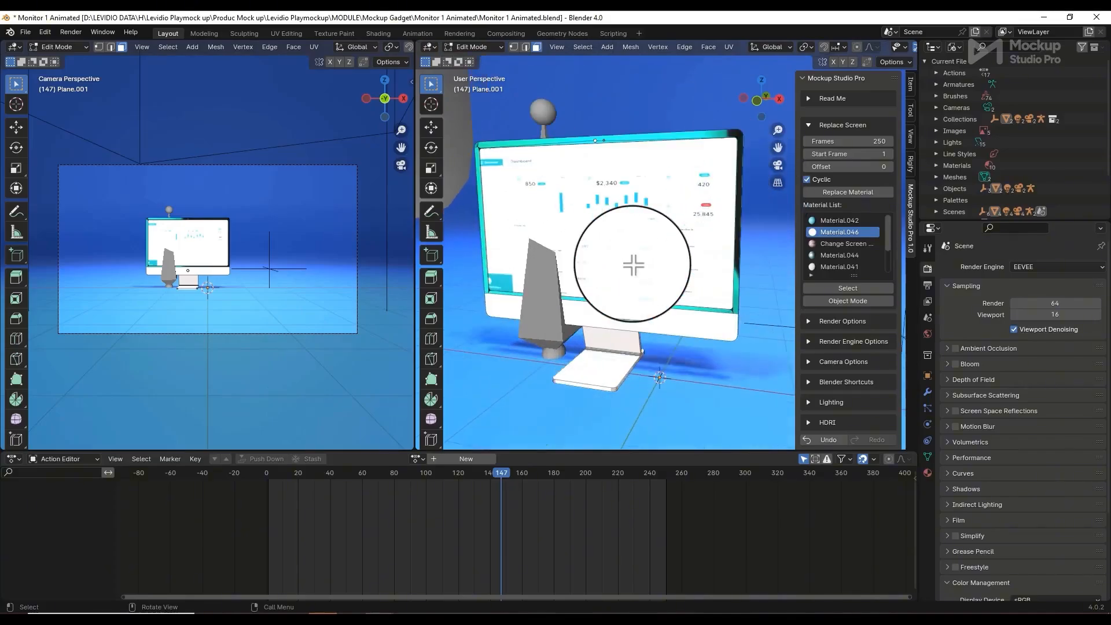
middle_click_drag(633, 265, 665, 256)
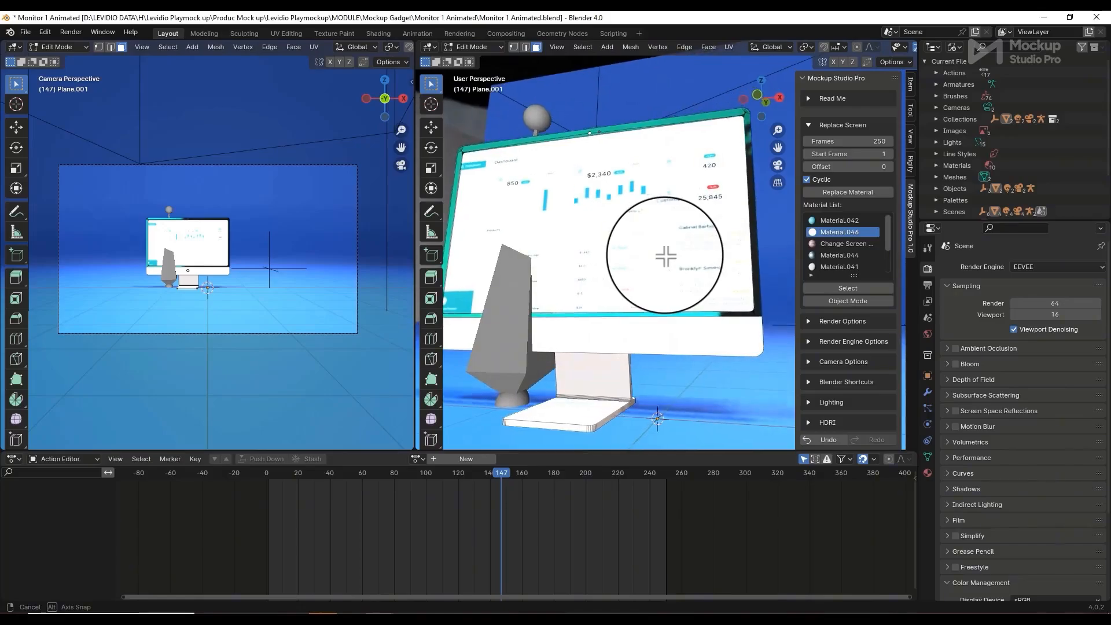
Collapse Replace Screen and switch to the Phone Animated 2 project
left_click(809, 124)
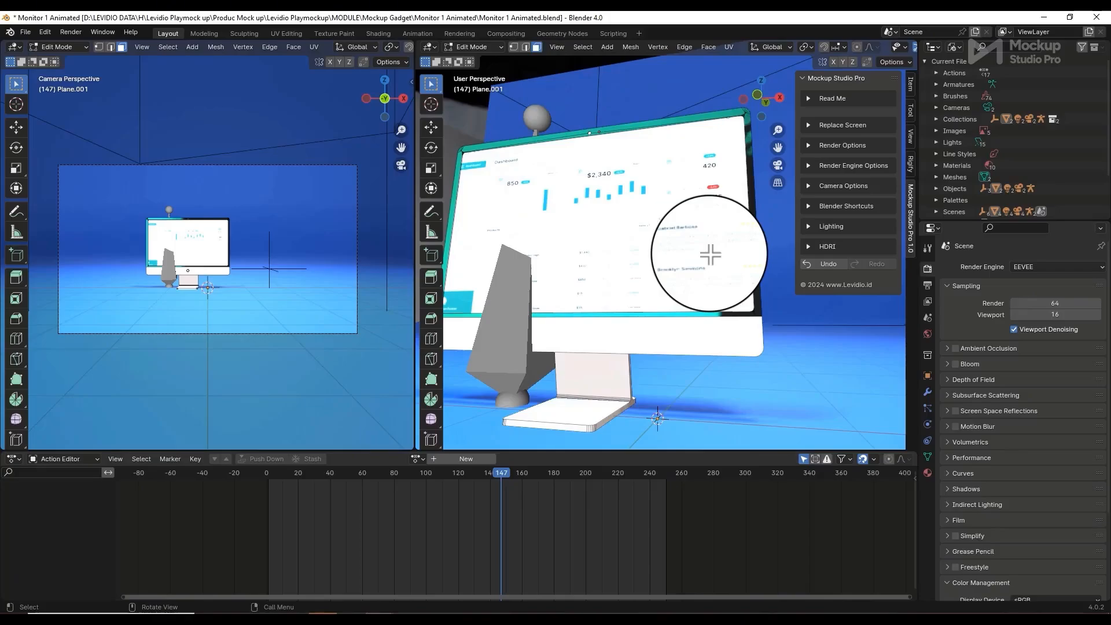
mouse_move(381, 610)
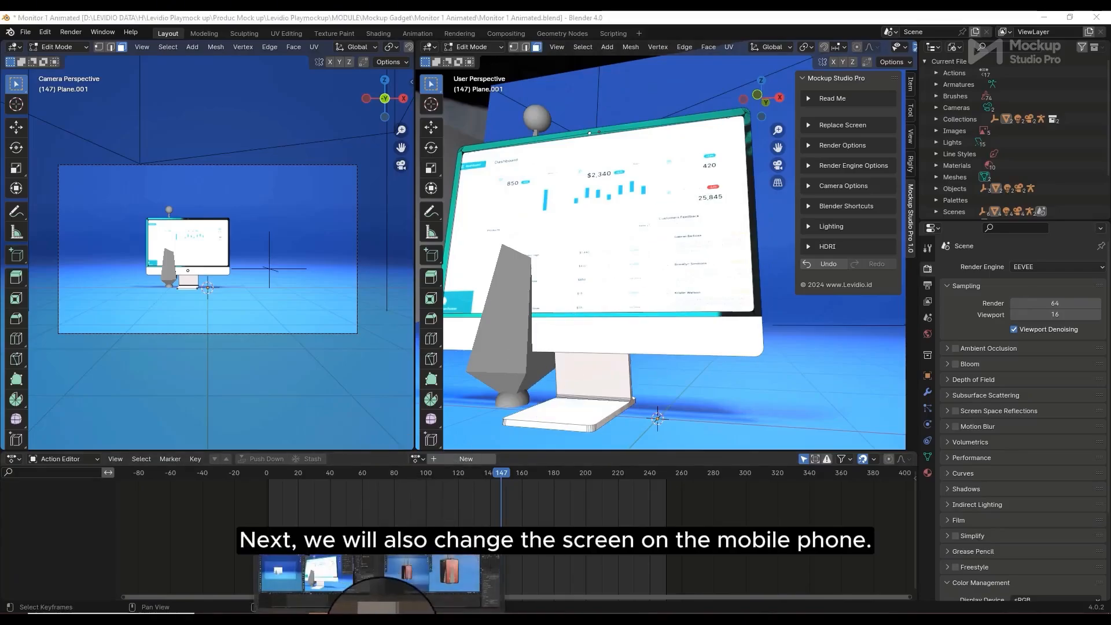
left_click(425, 580)
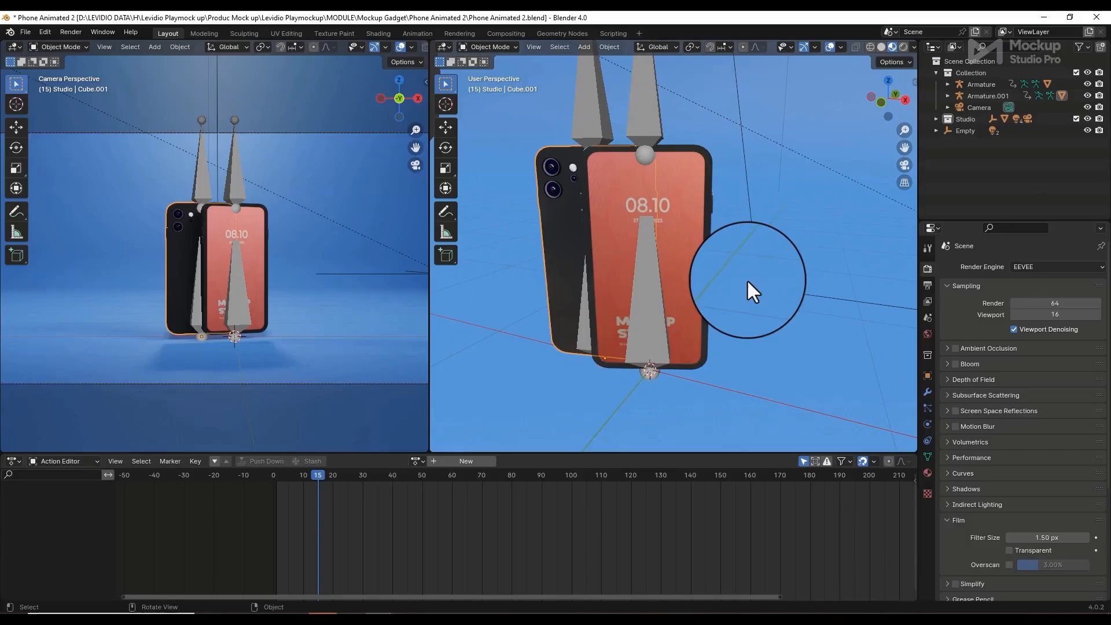
Select the front phone's screen faces that use the Change Picture material in Edit Mode
left_click(685, 242)
left_click(915, 81)
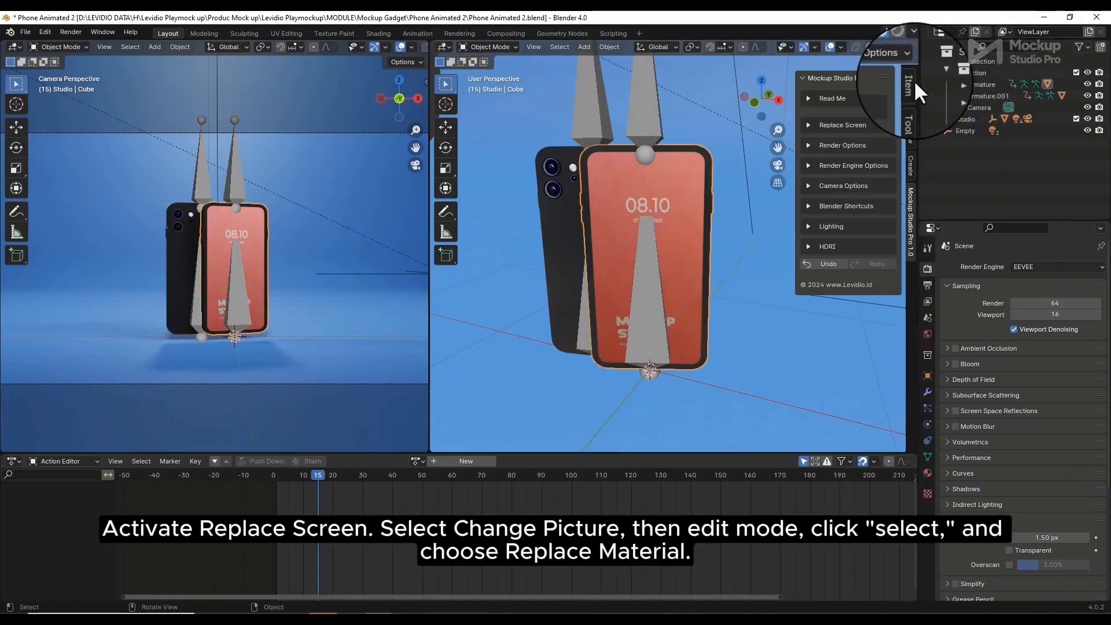
left_click(808, 124)
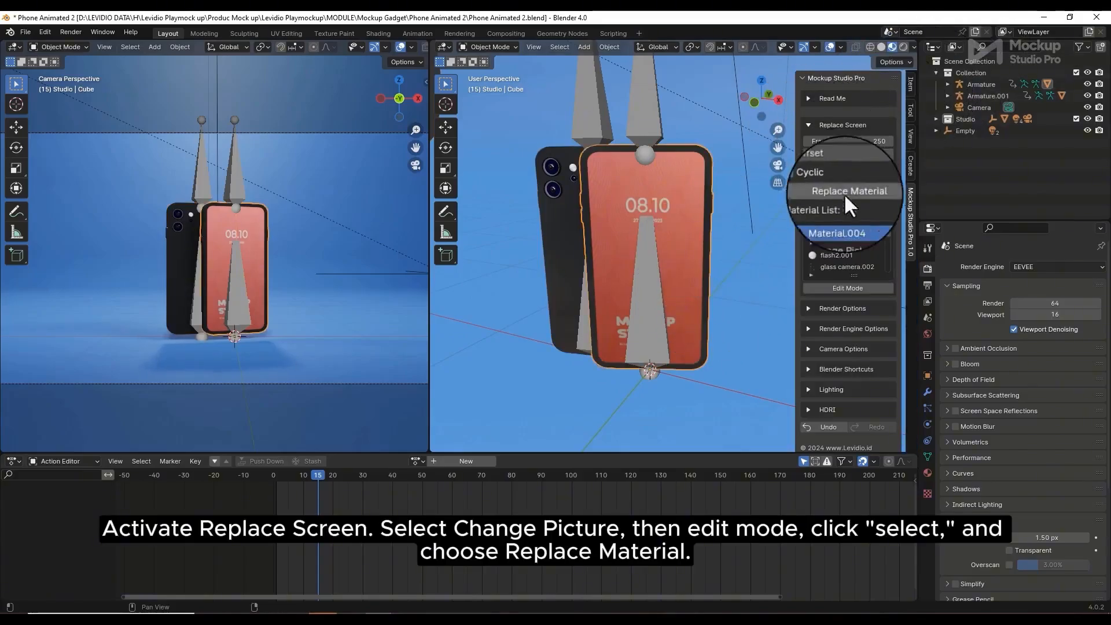
left_click(835, 231)
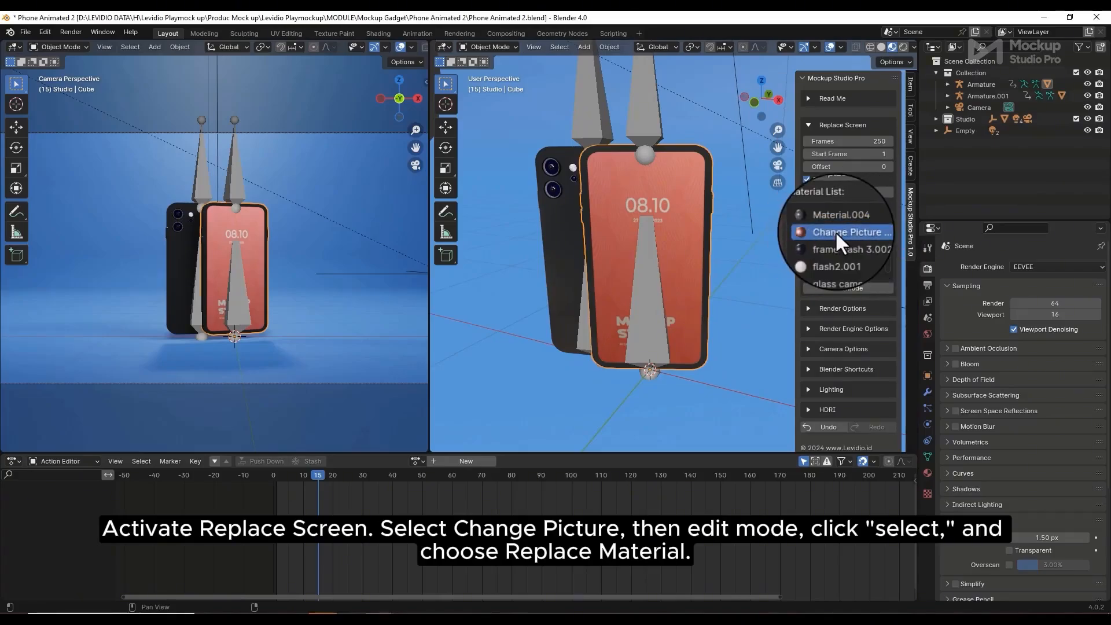
left_click(848, 288)
left_click(852, 287)
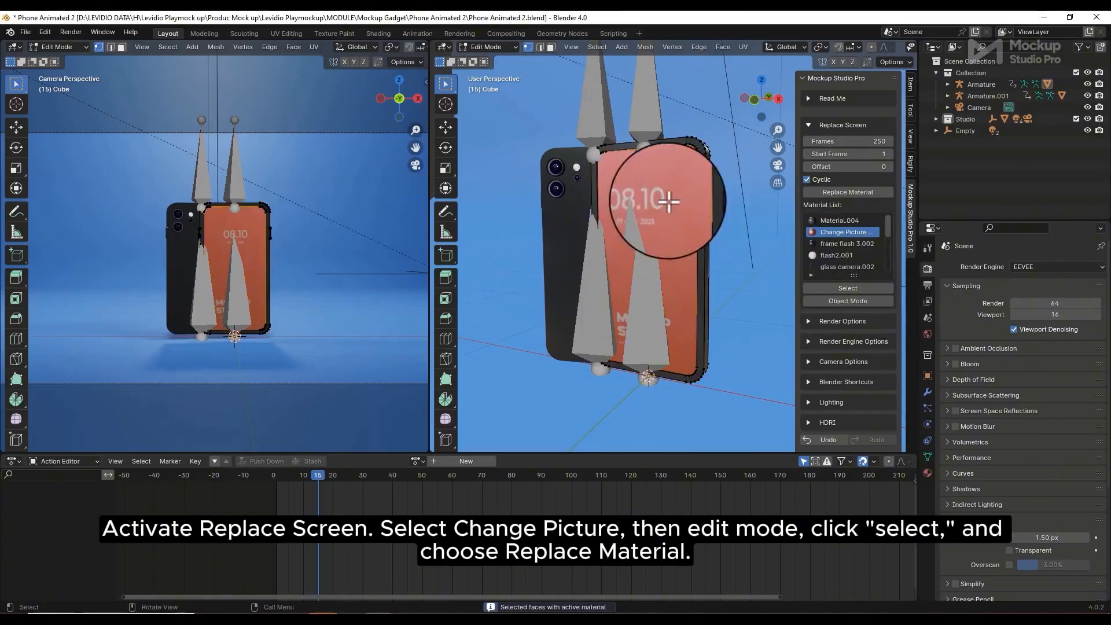
Replace the selected screen material with the 1.png app design
middle_click_drag(665, 215, 686, 238)
left_click(855, 191)
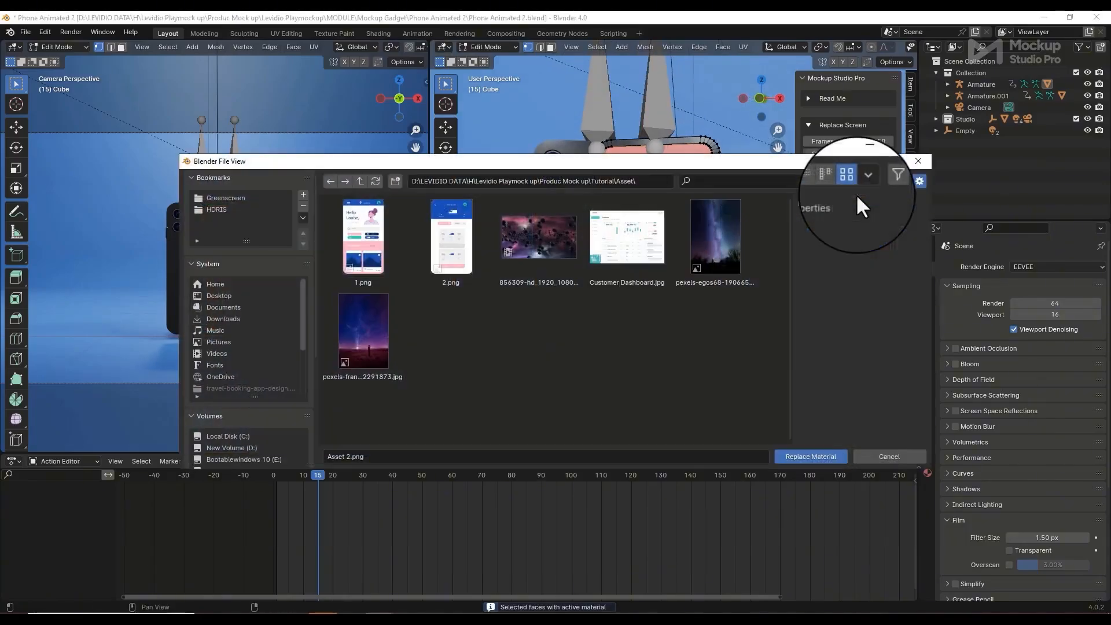
left_click(367, 246)
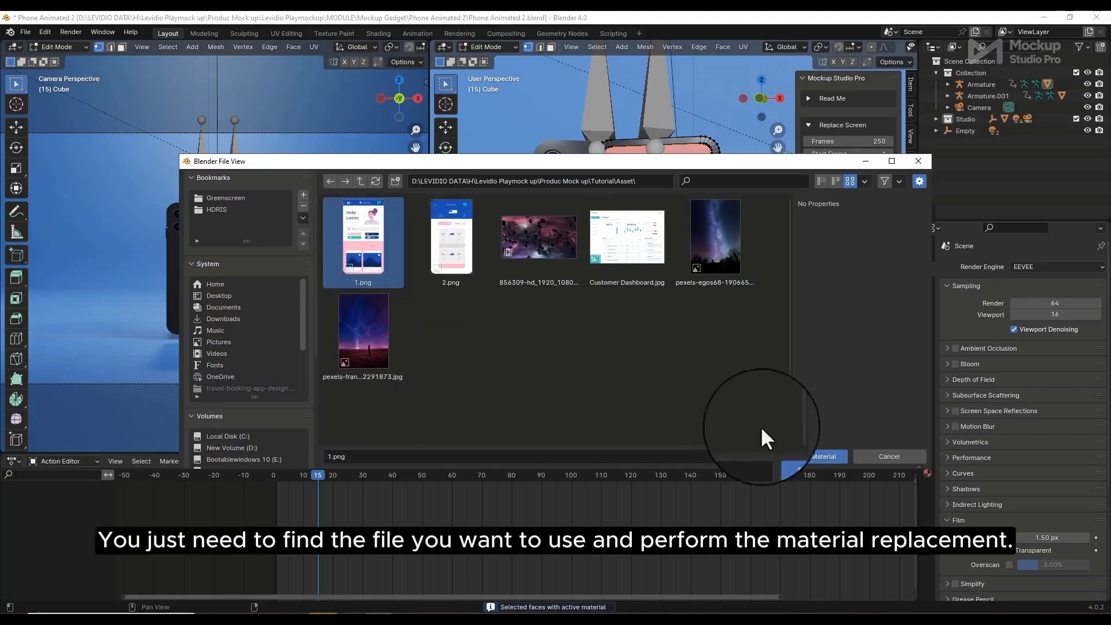
left_click(809, 455)
middle_click_drag(682, 363, 696, 250)
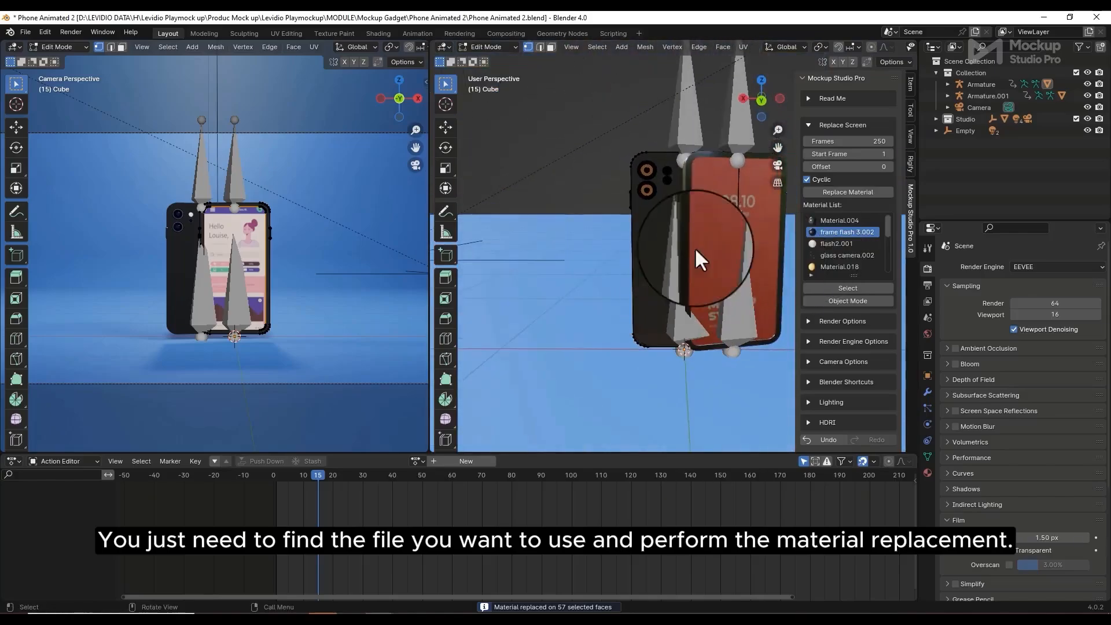
Leave Edit Mode, select the red-screen phone, and enter its Edit Mode
left_click(856, 298)
left_click(703, 200)
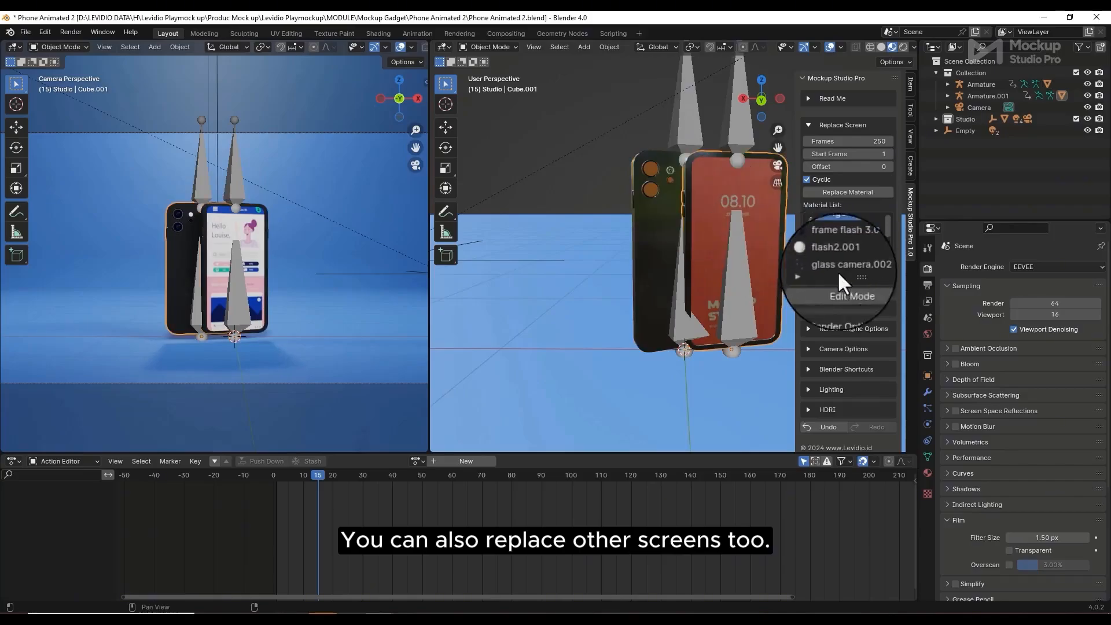
left_click(855, 288)
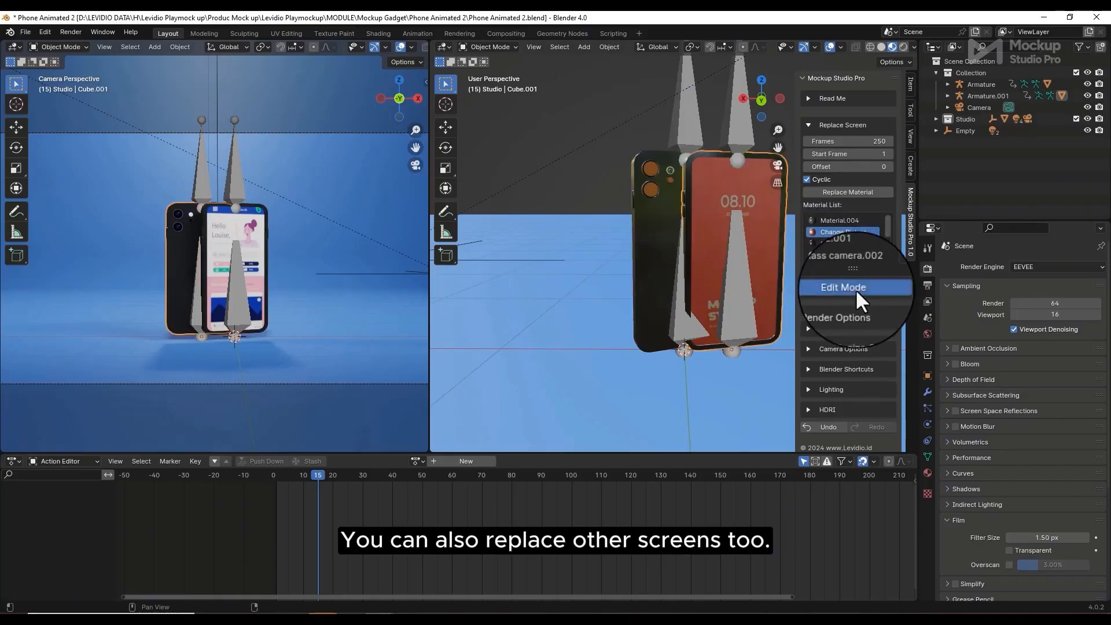
Replace the red-screen phone's display material with the 2.png app design
left_click(857, 191)
left_click(486, 260)
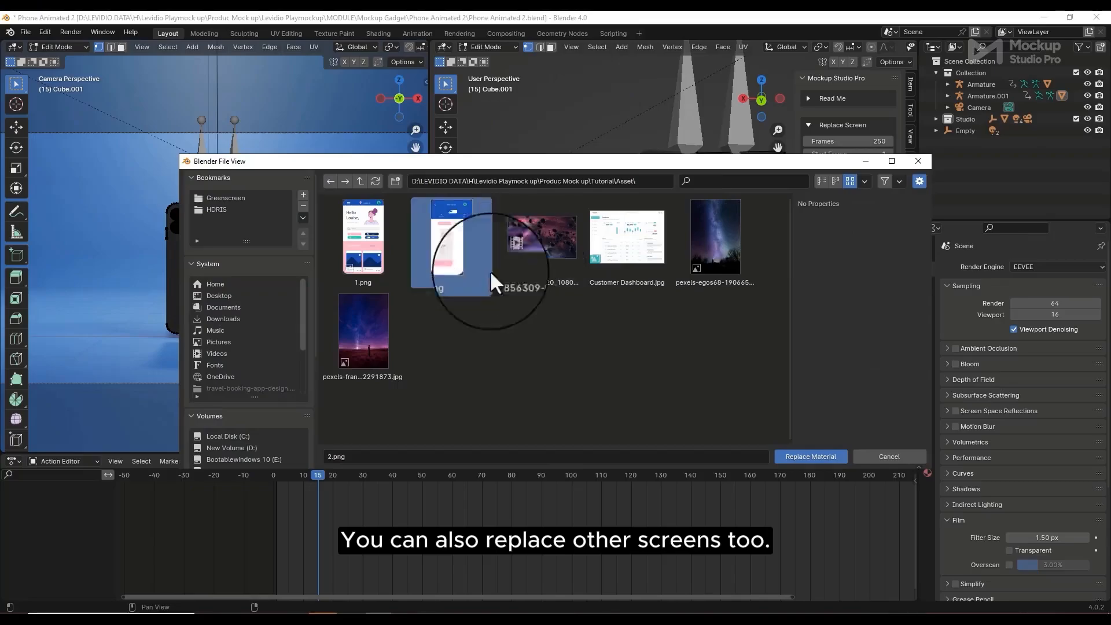
left_click(804, 457)
middle_click_drag(750, 299, 733, 317)
scroll(721, 317, "down", 3)
scroll(702, 298, "up", 4)
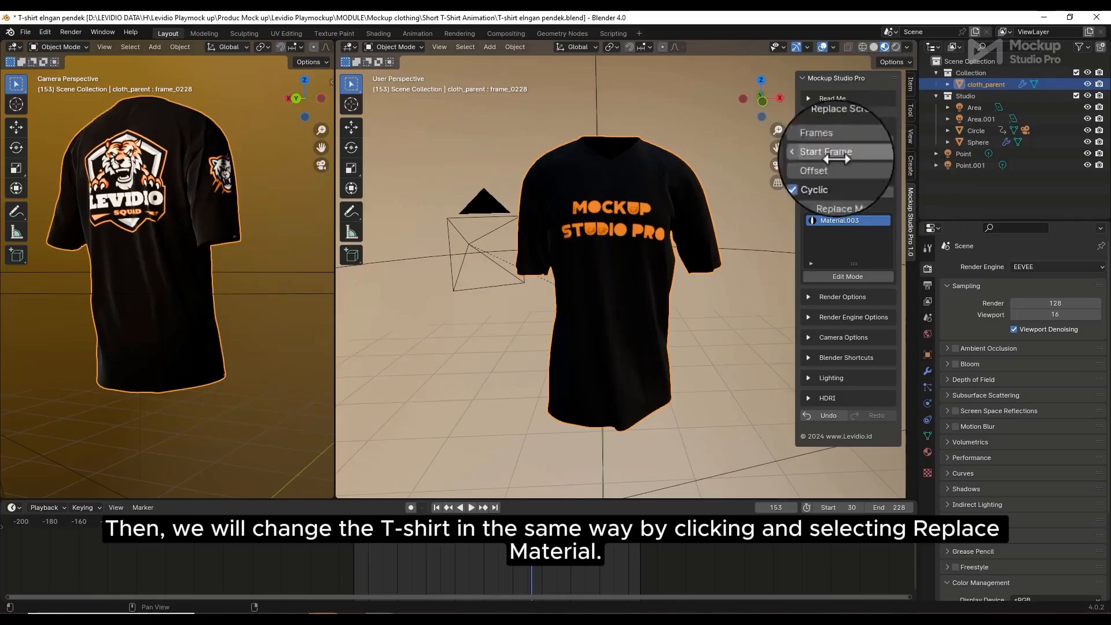
Replace the T-shirt material with the white texture image, keeping the orange print
left_click(865, 193)
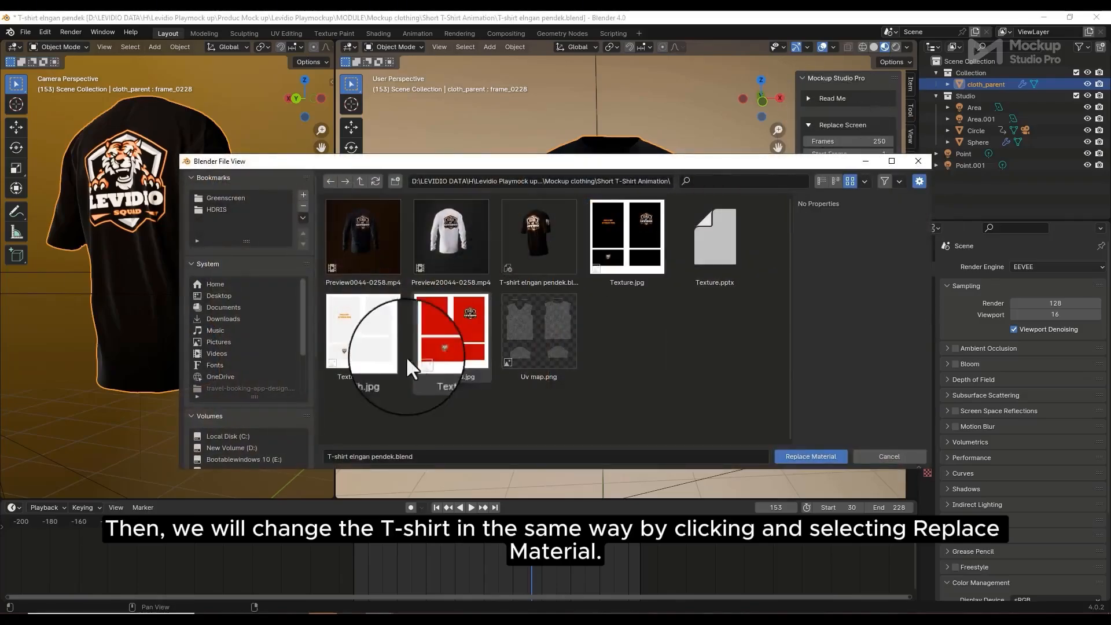
left_click(379, 342)
left_click(811, 456)
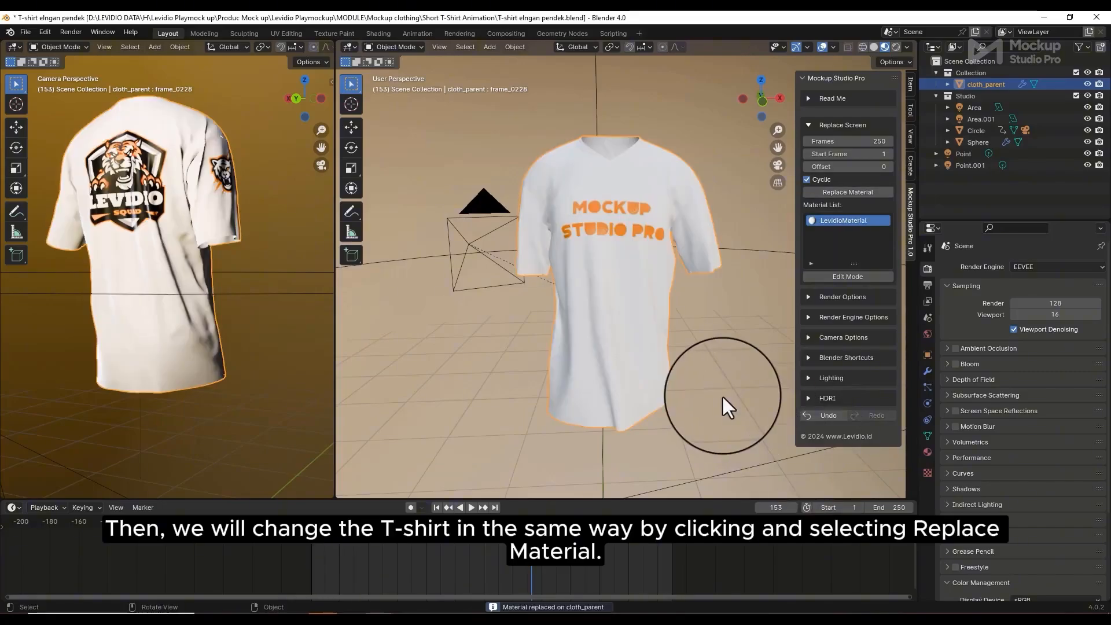
middle_click_drag(534, 297, 714, 364)
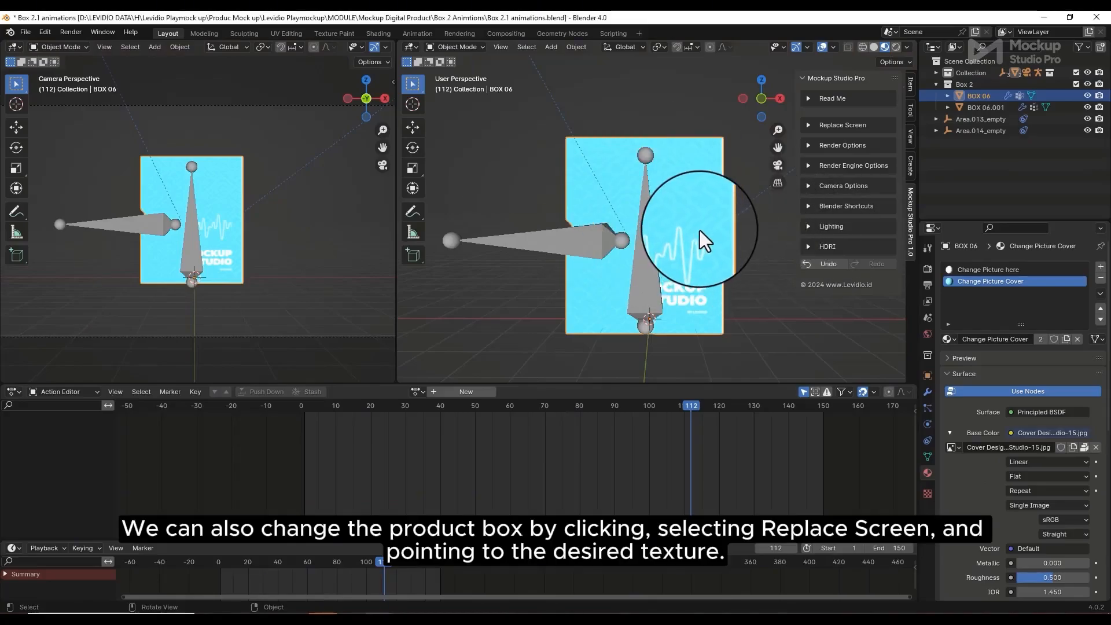
Replace the box cover material on its 3 faces with Slide1.JPG, then return to Object Mode
left_click(811, 124)
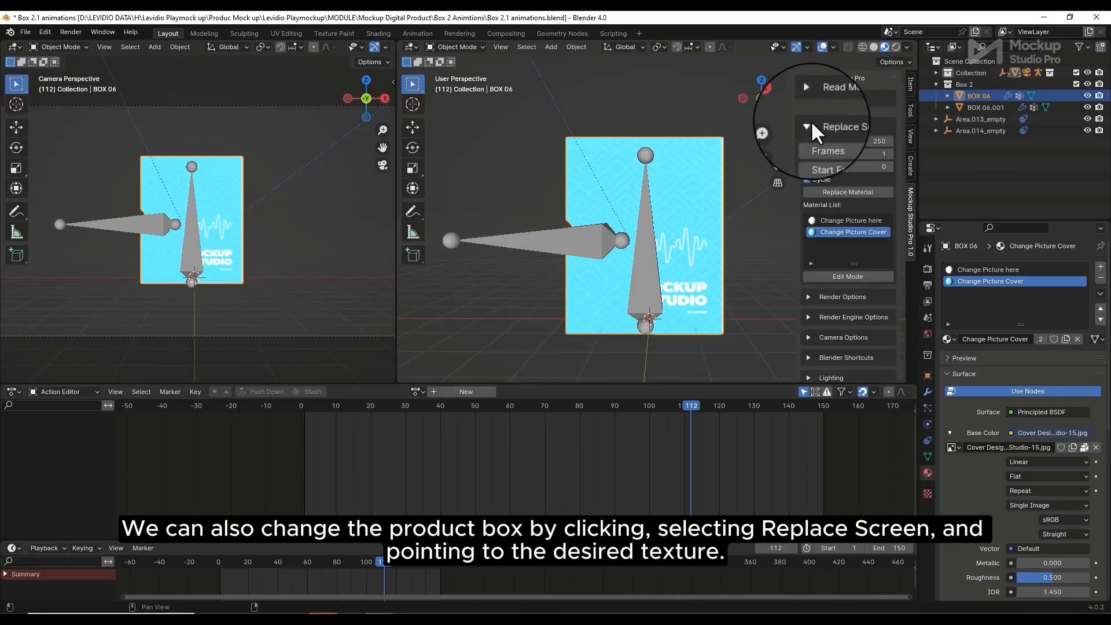
left_click(849, 274)
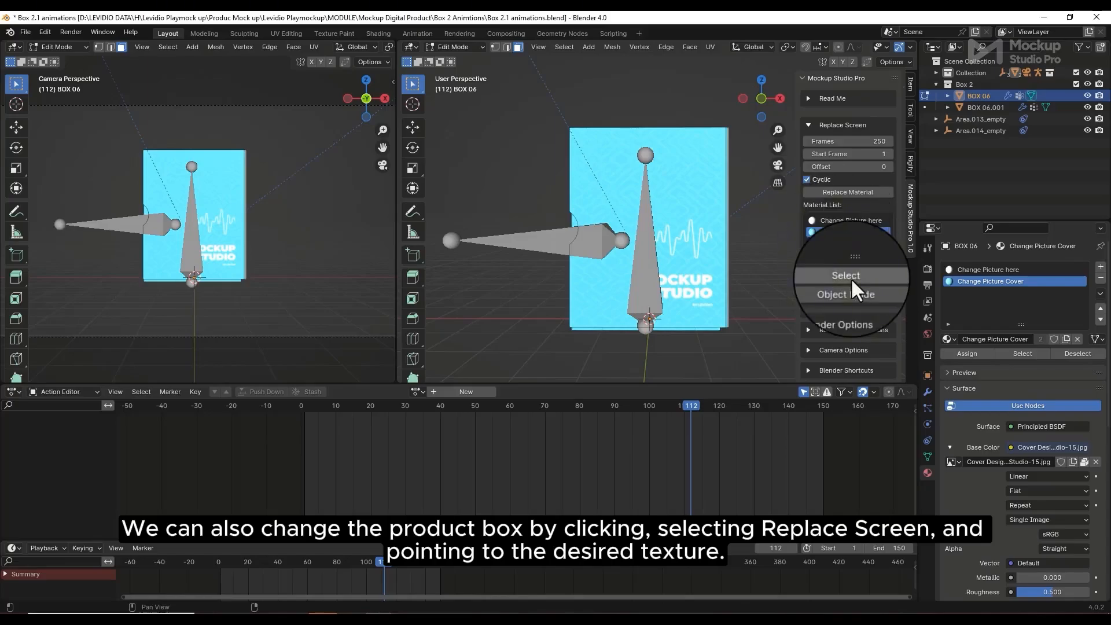
left_click(853, 274)
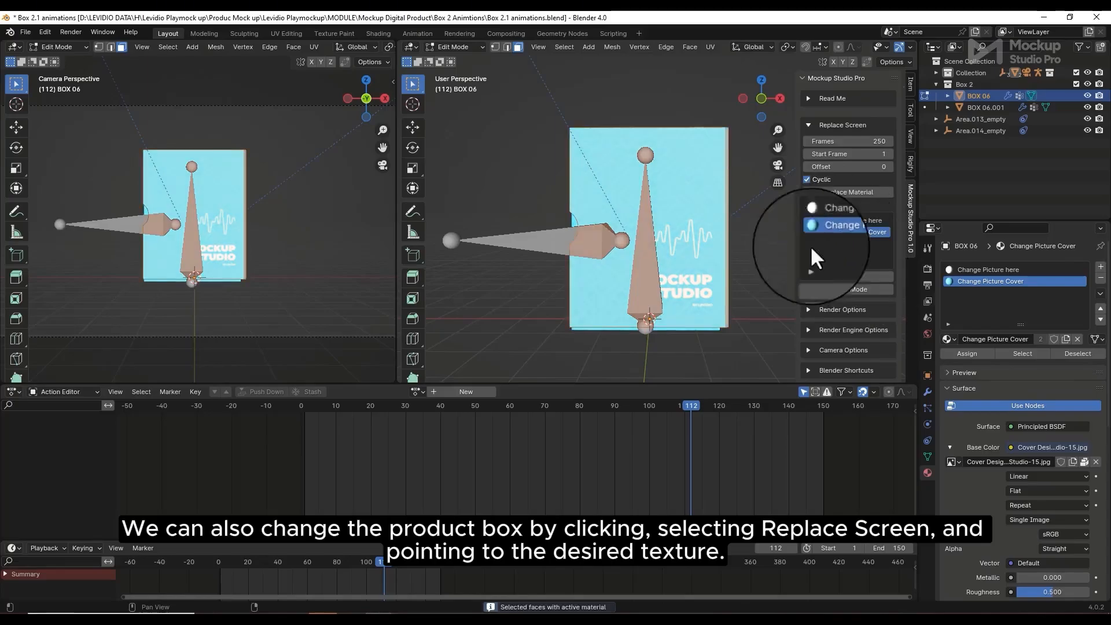
left_click(850, 192)
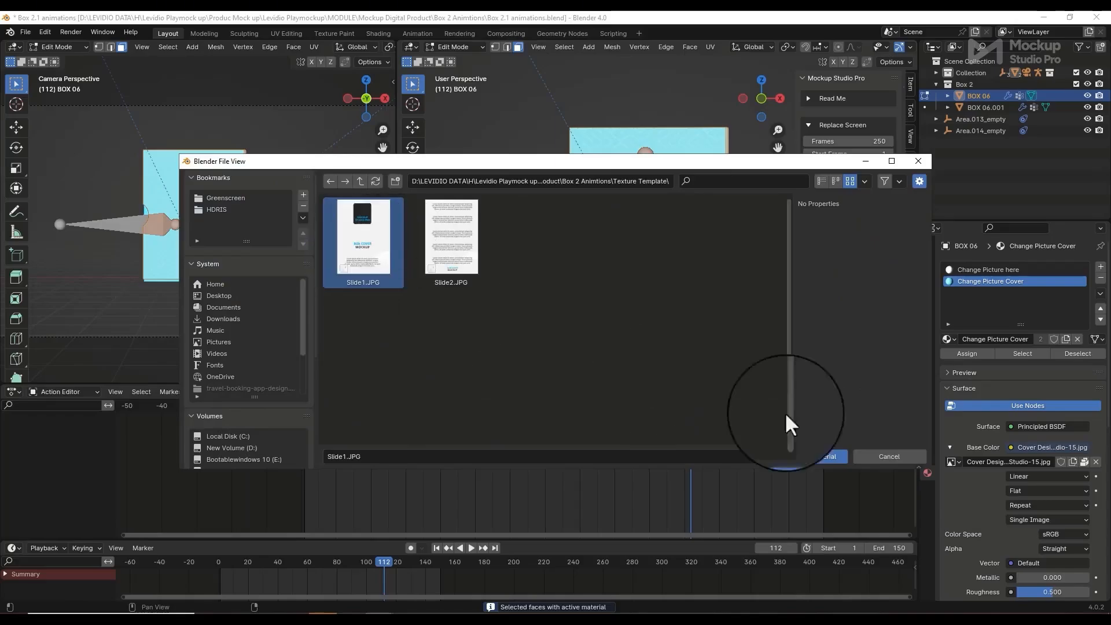
left_click(811, 456)
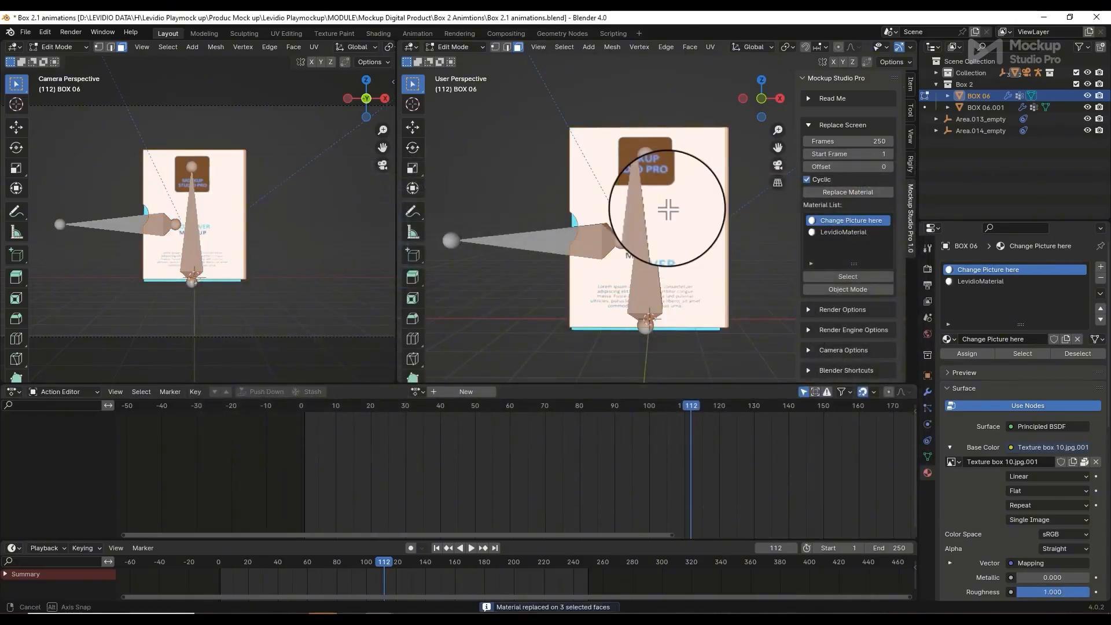
middle_click_drag(665, 210, 652, 250)
key("Tab")
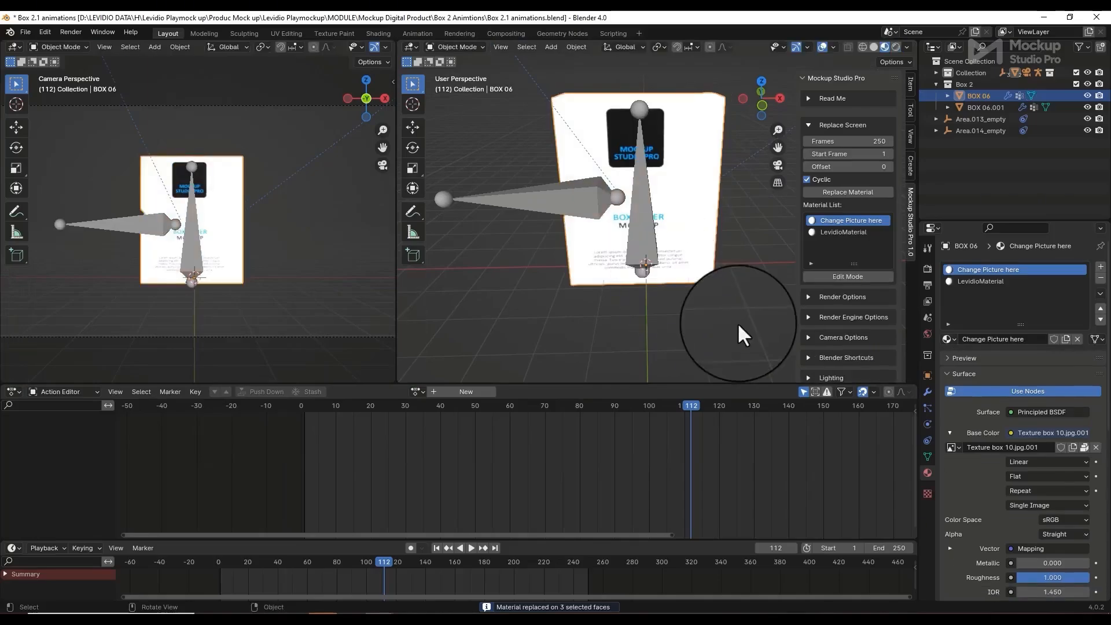
mouse_move(736, 335)
middle_mouse_down()
mouse_move(710, 309)
mouse_move(724, 300)
mouse_move(728, 315)
middle_mouse_up()
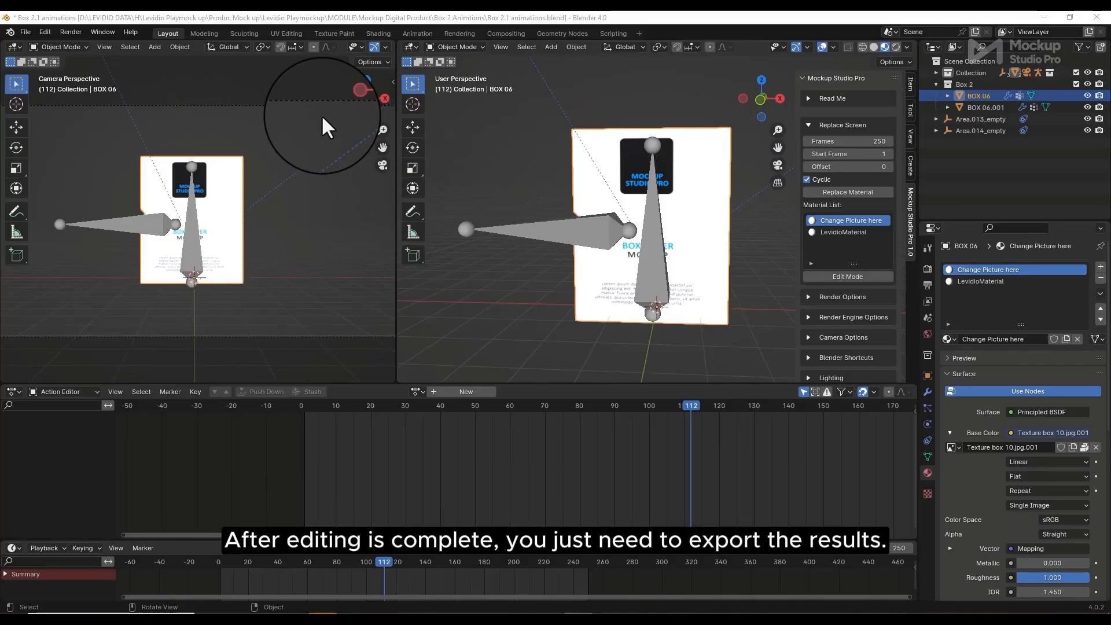
middle_click_drag(532, 269, 547, 252)
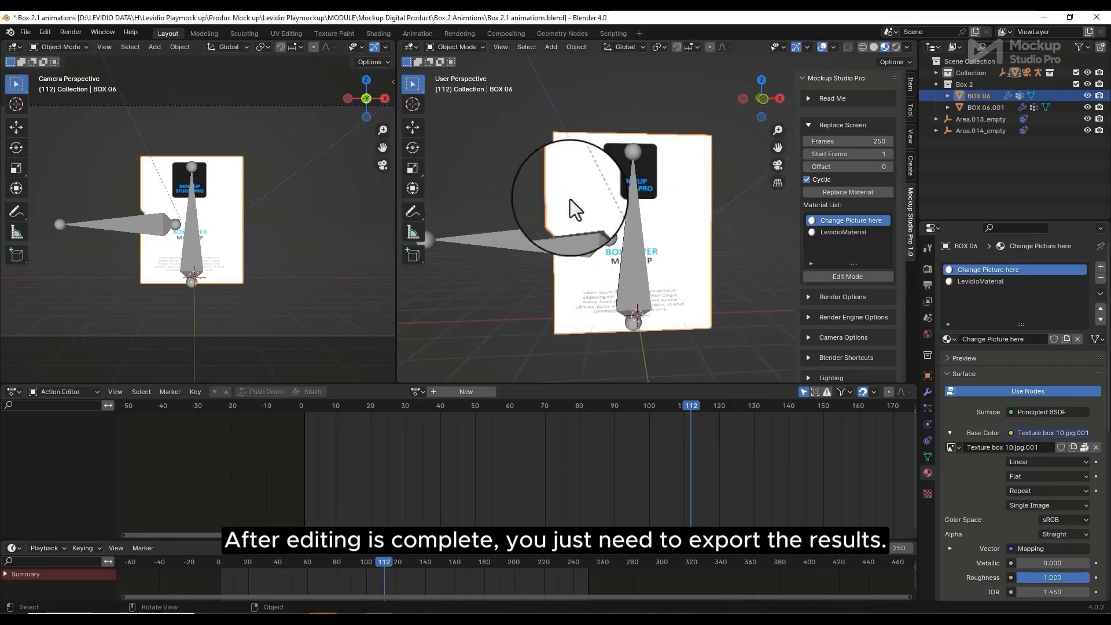
Select all box mockup objects and export them as 'test export.glb'
left_click(808, 124)
left_click(809, 144)
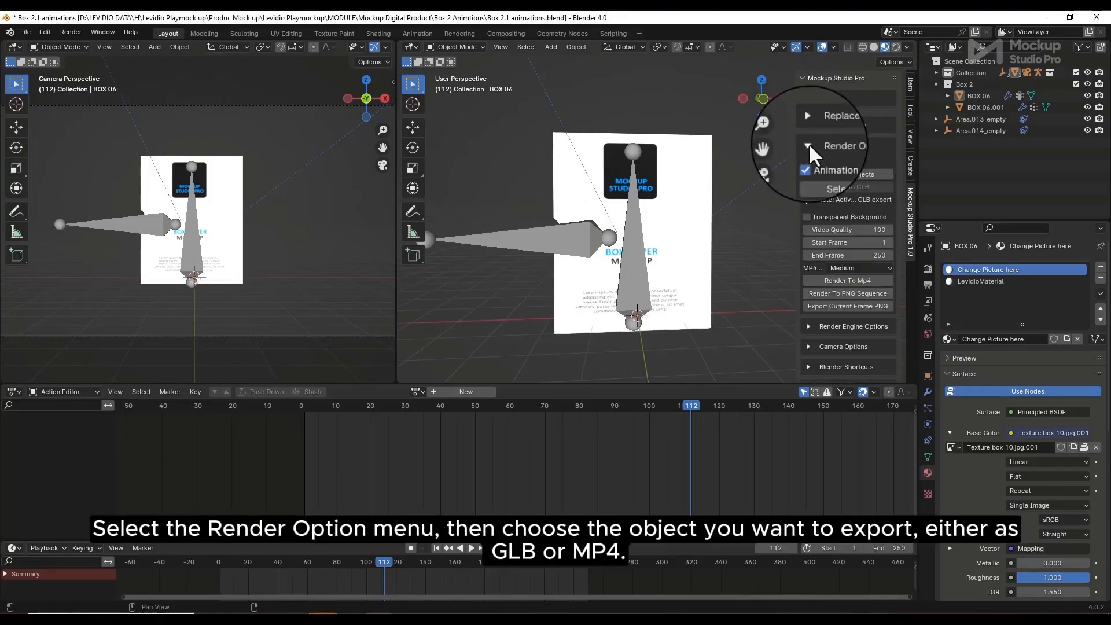
left_click(852, 173)
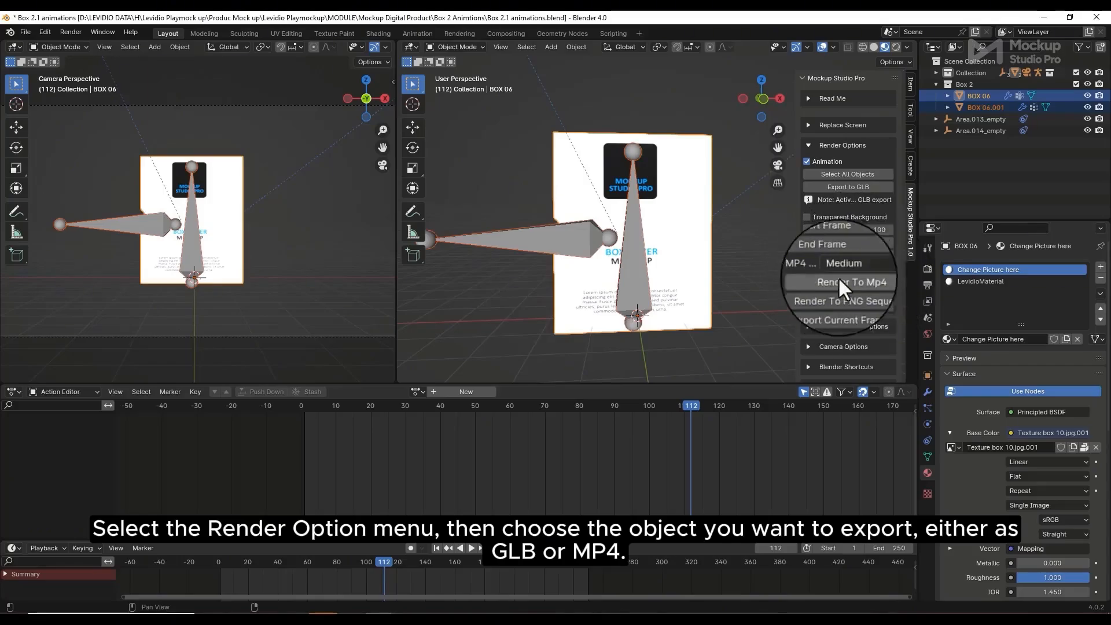
left_click(856, 186)
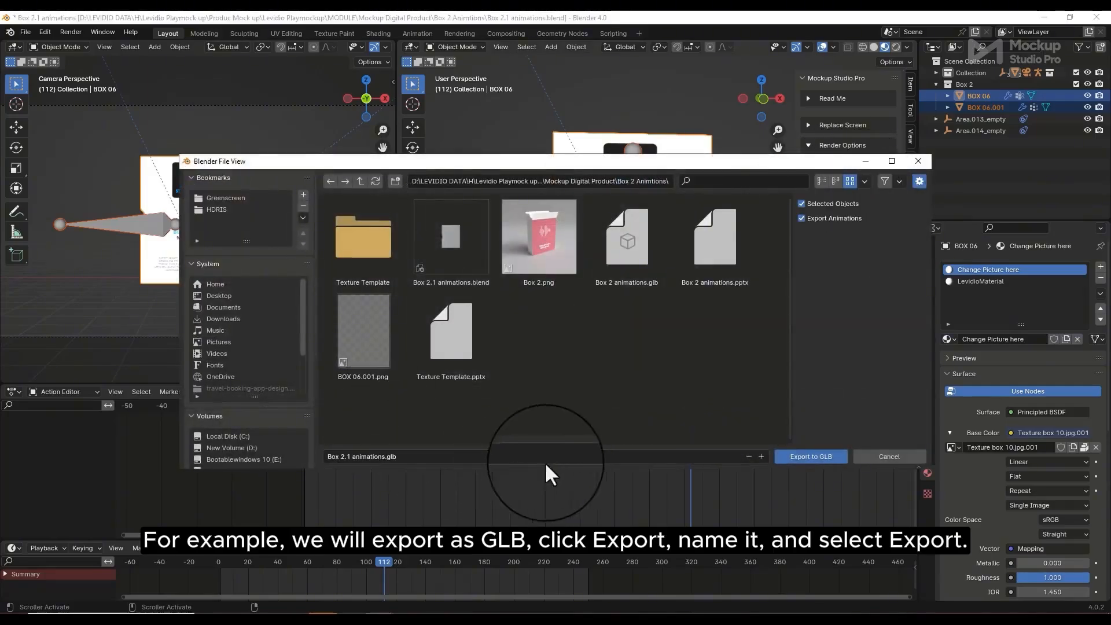
left_click(363, 457)
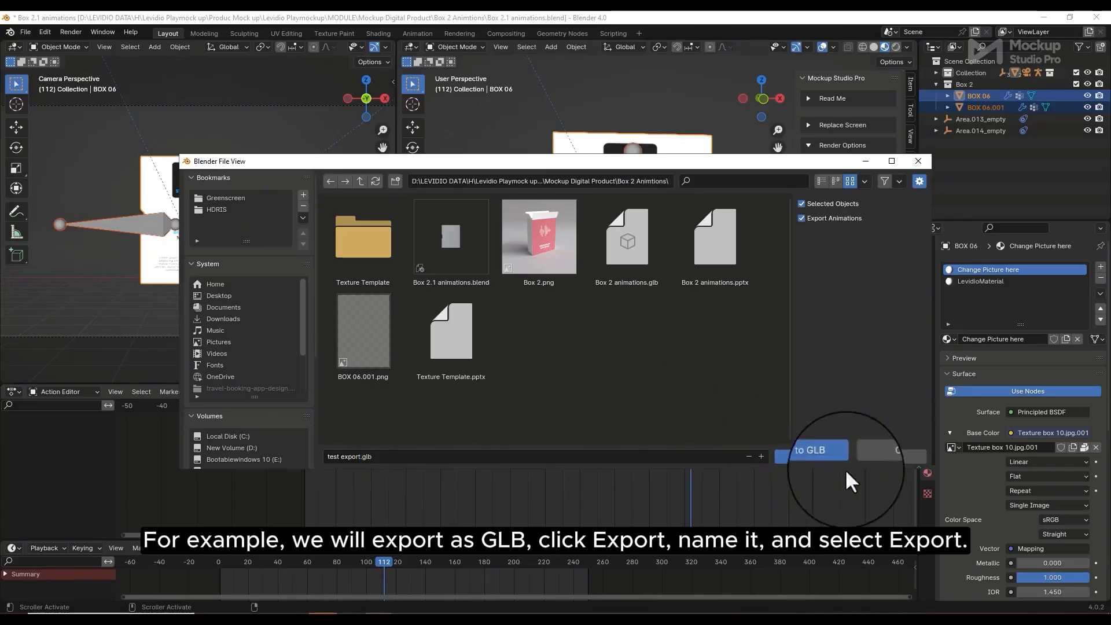
left_click(819, 456)
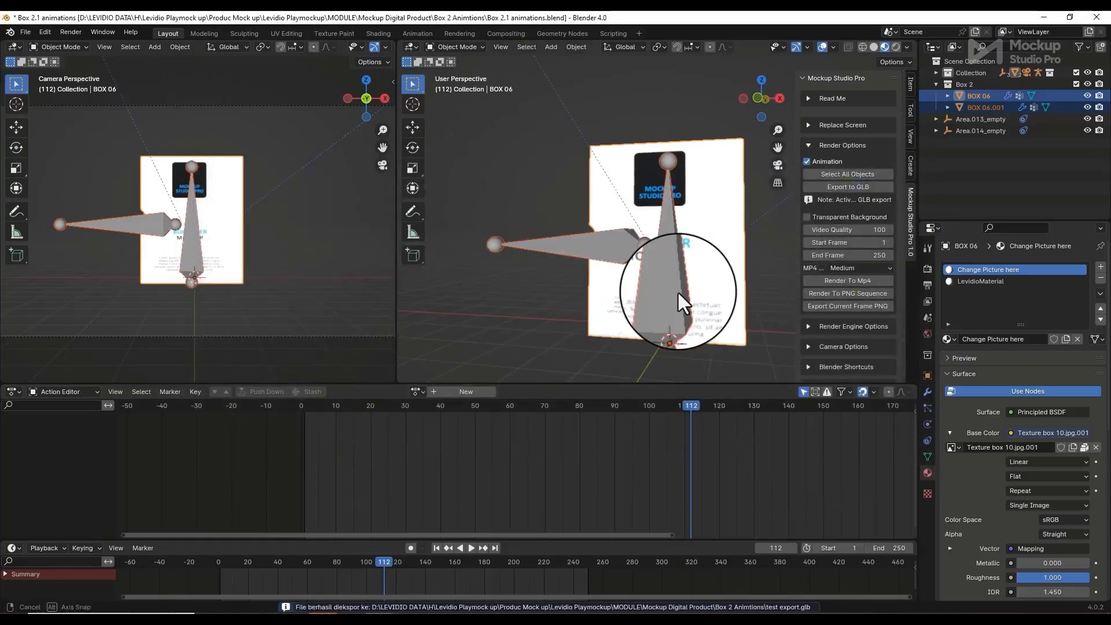
left_click(674, 290)
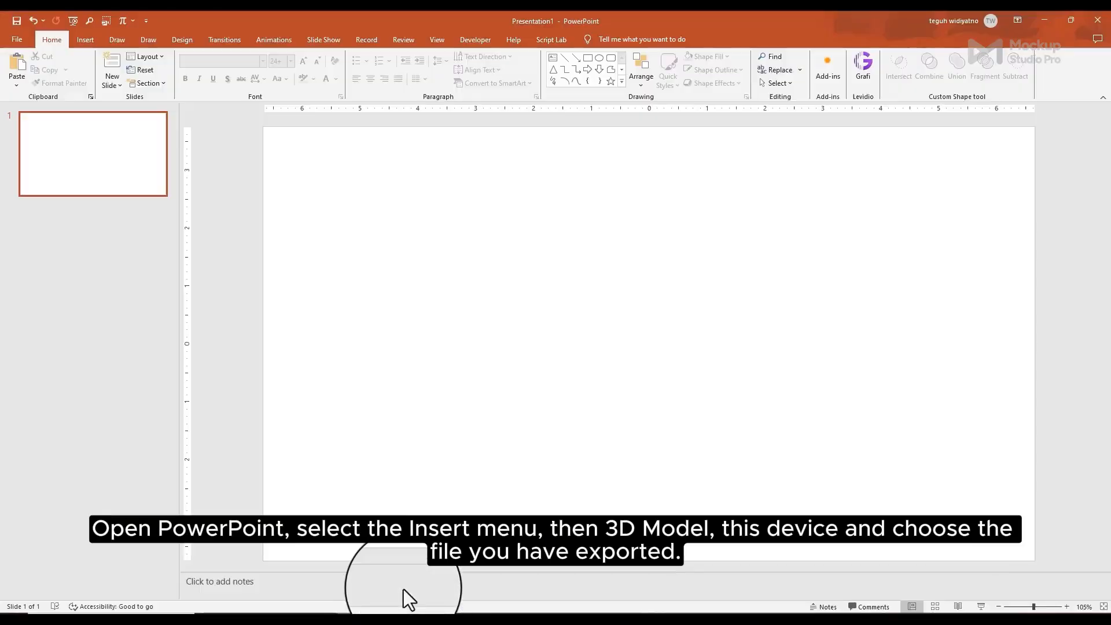
Insert test export.glb from this device as a 3D model on the slide
left_click(85, 40)
left_click(235, 85)
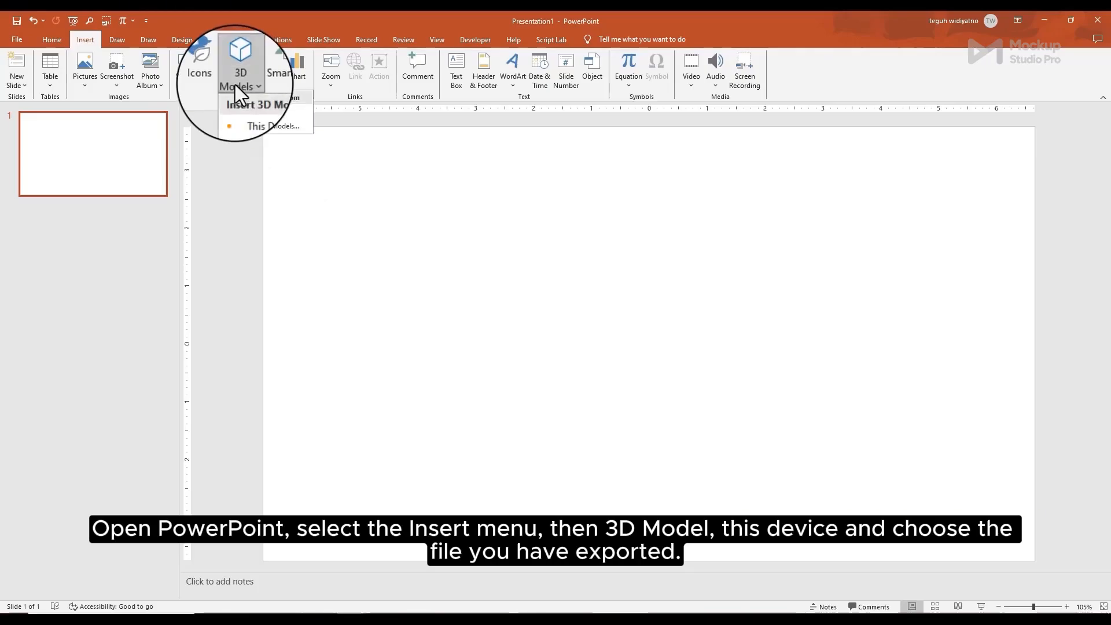
left_click(267, 111)
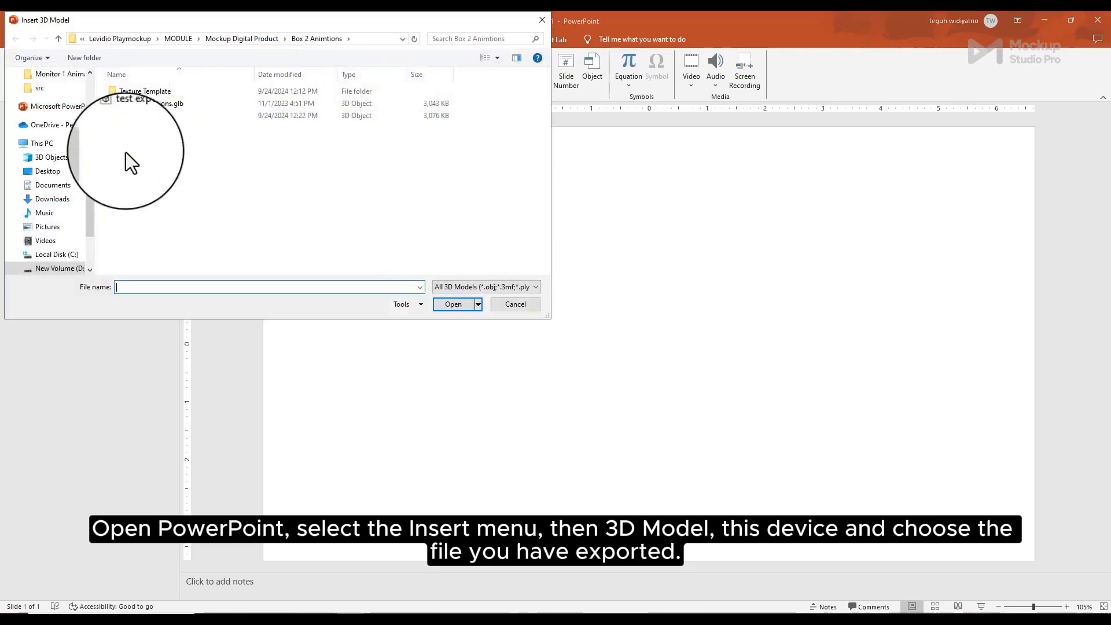
left_click(141, 115)
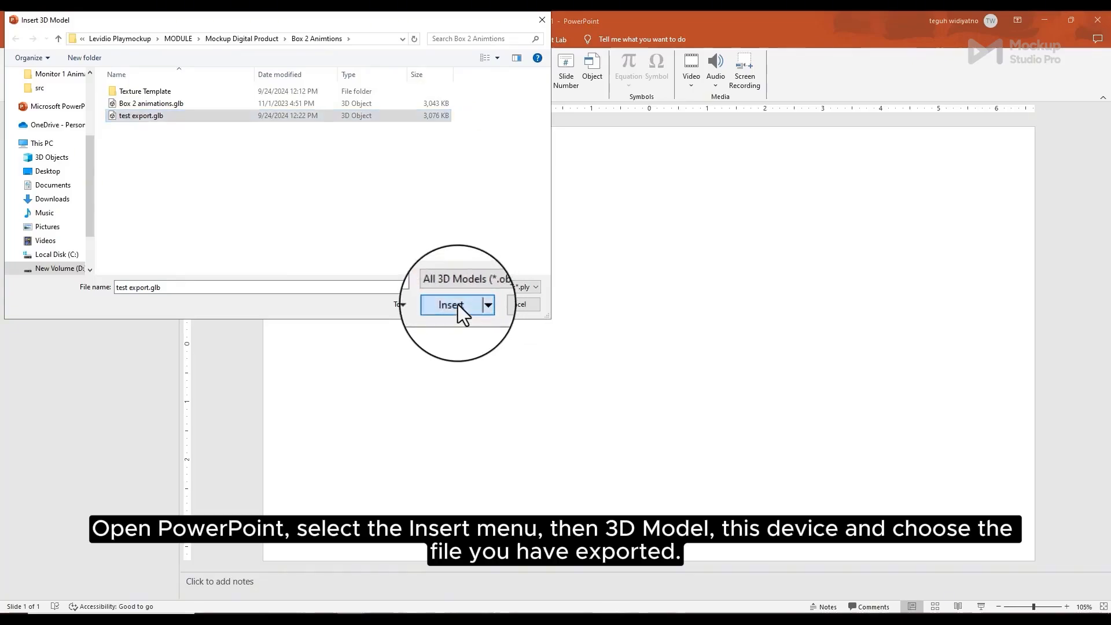
left_click(457, 304)
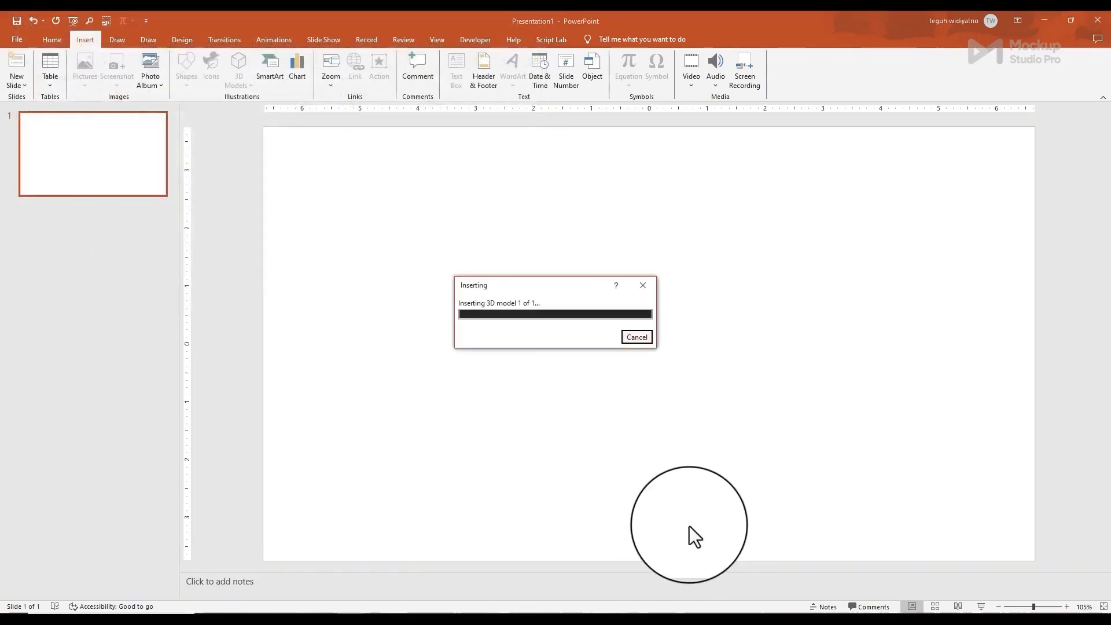